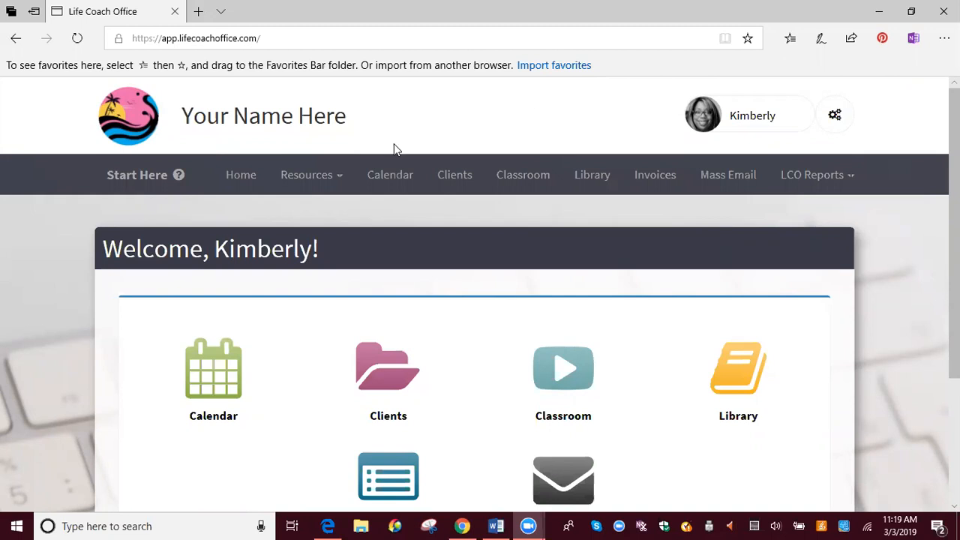
- Open the calendar and look over the March 2019 month view and the available meeting options
click(392, 178)
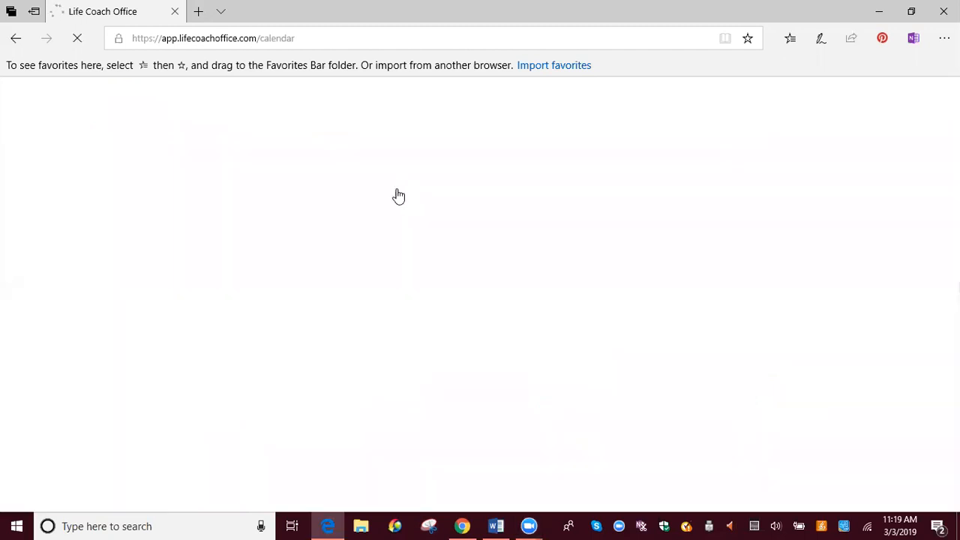
scroll(505, 273, down, 4)
scroll(513, 283, up, 2)
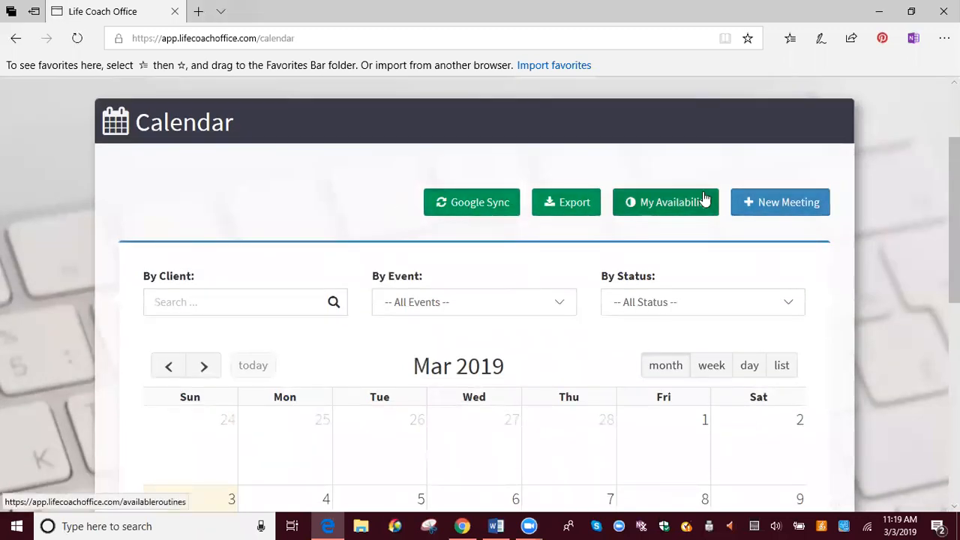
scroll(353, 273, down, 5)
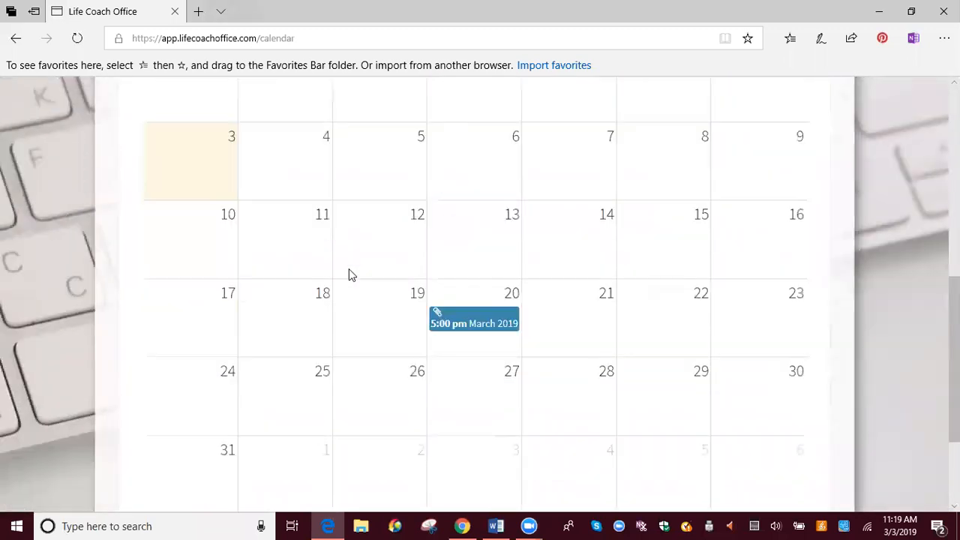
scroll(712, 285, up, 4)
scroll(728, 278, down, 2)
scroll(728, 282, down, 2)
scroll(728, 285, up, 5)
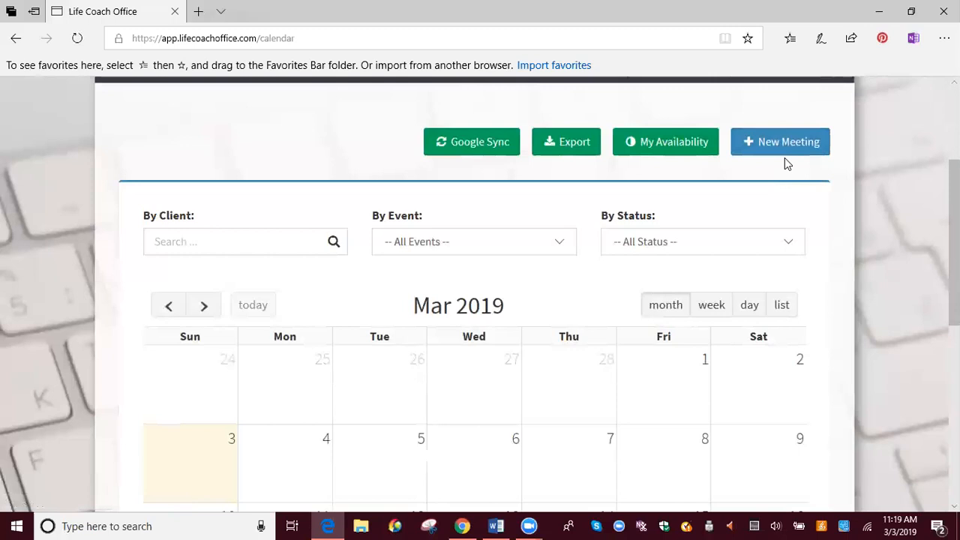
scroll(640, 368, down, 4)
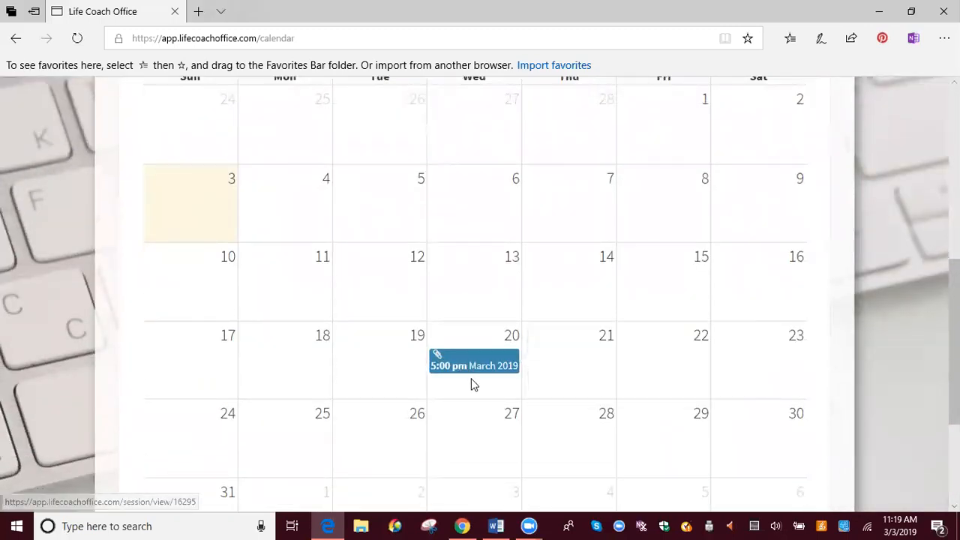
scroll(762, 270, up, 4)
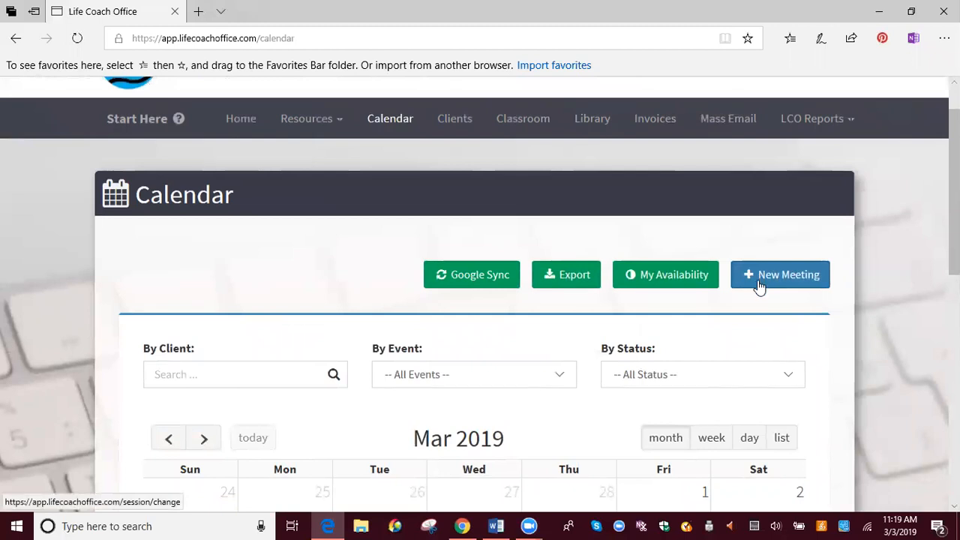
- Start a new meeting and search for the client by first name, adding the first suggested match
click(761, 278)
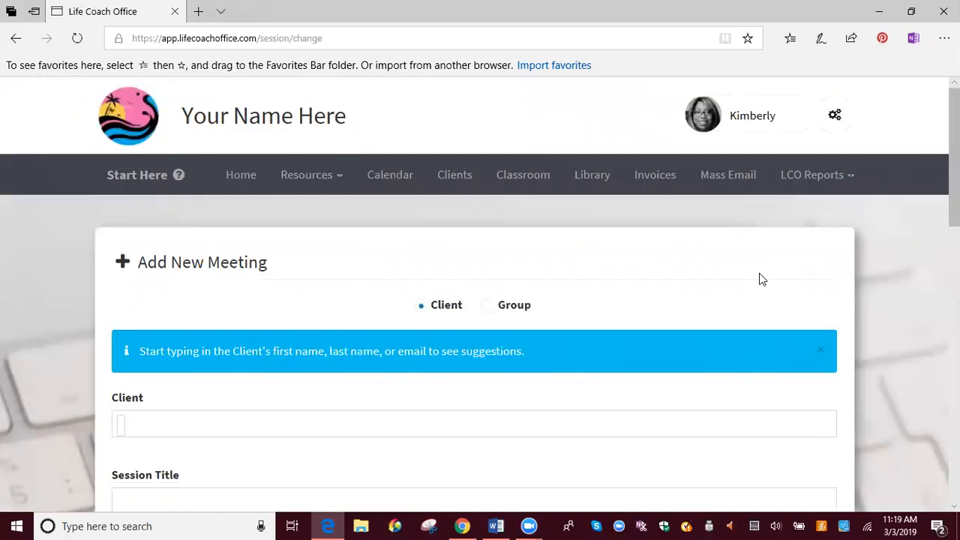
scroll(759, 279, down, 2)
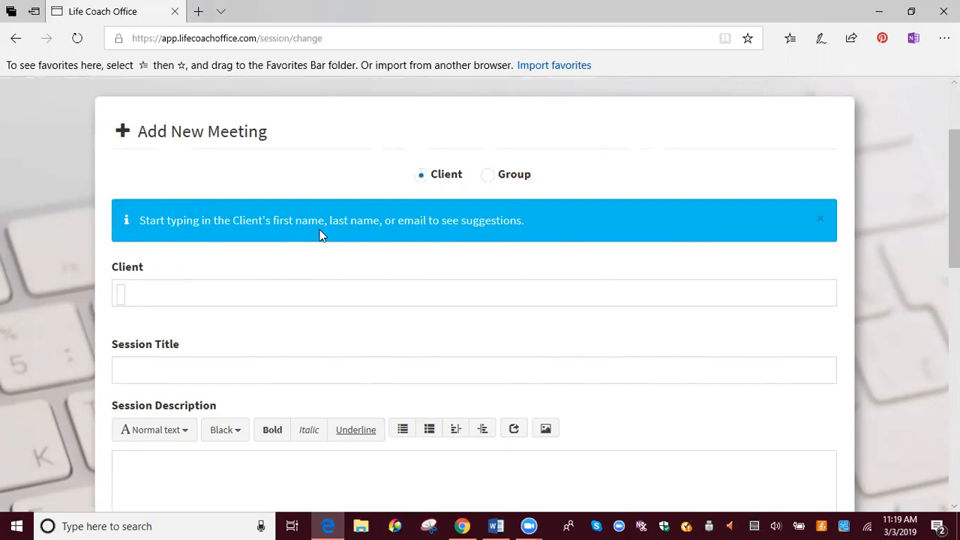
click(210, 294)
text(dave)
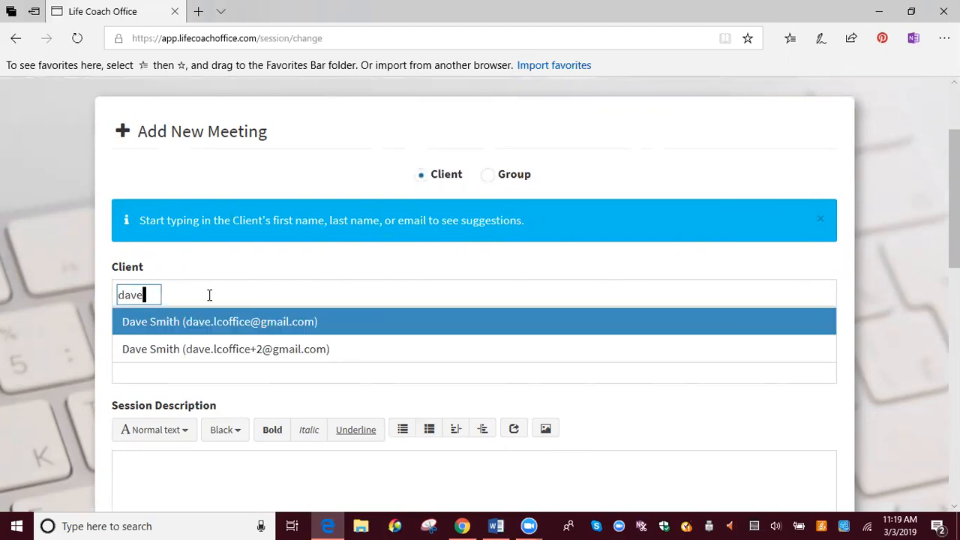
click(165, 325)
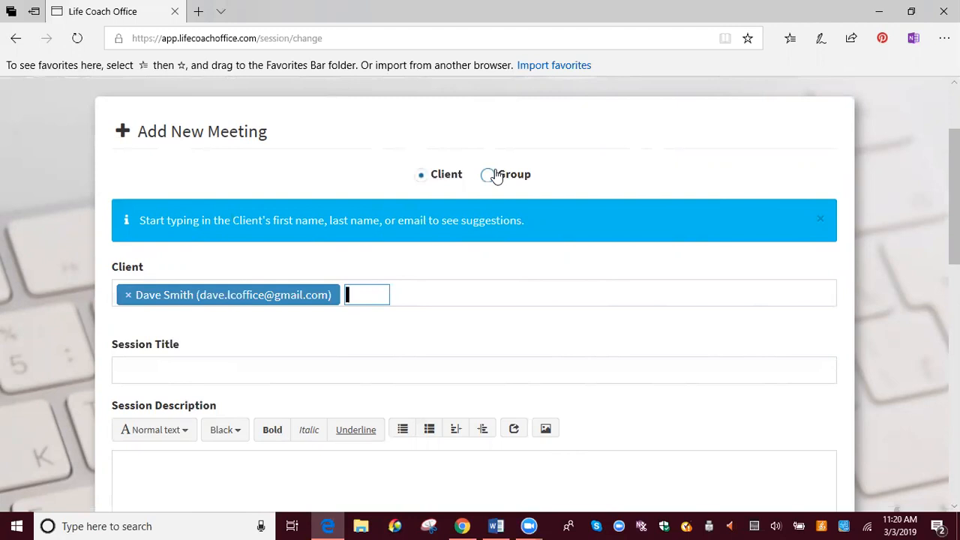
- Title the session "Monthly Session for April"
click(227, 370)
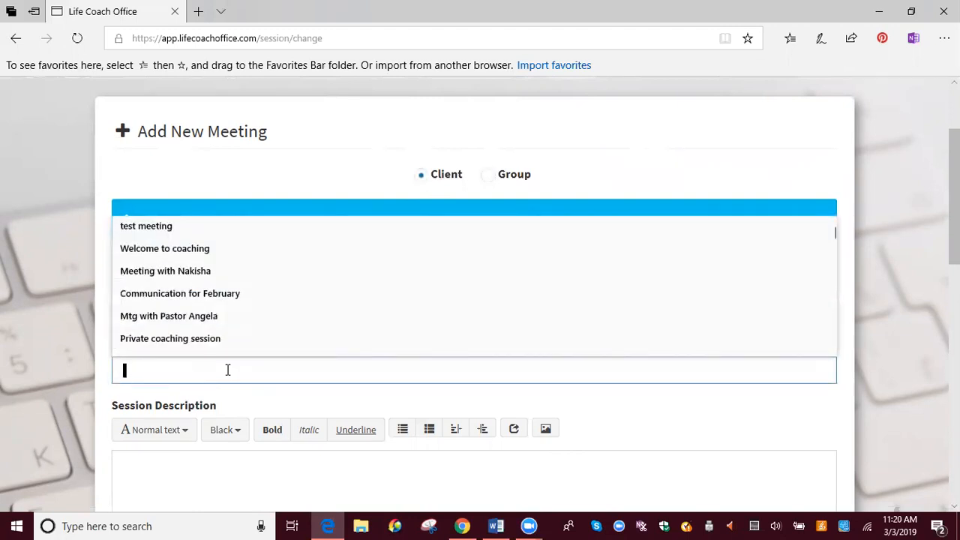
text(Session )
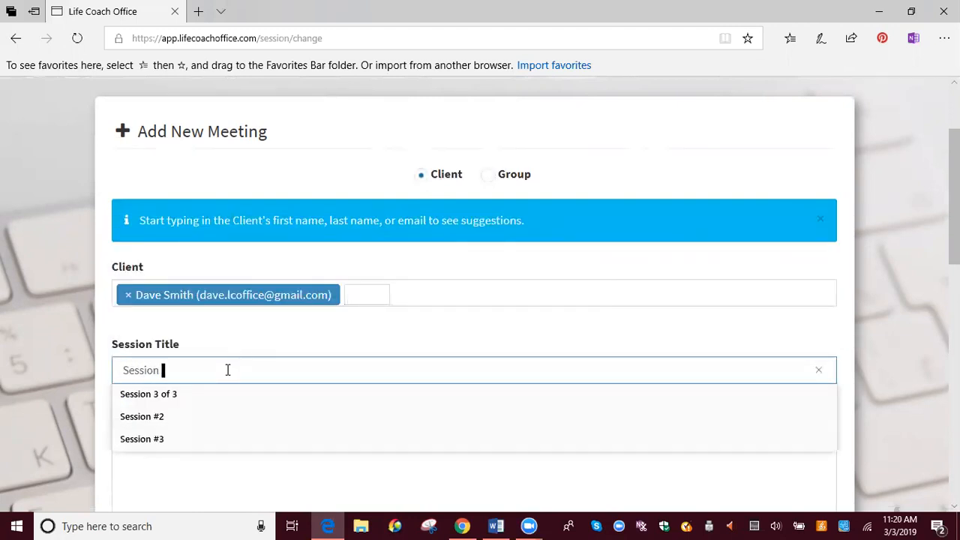
text(for April)
key(Left)
key(Left)
key(Left)
key(Left)
key(Left)
key(Left)
key(Left)
key(Left)
key(Left)
key(Left)
key(Left)
key(Left)
key(Left)
key(Left)
key(Left)
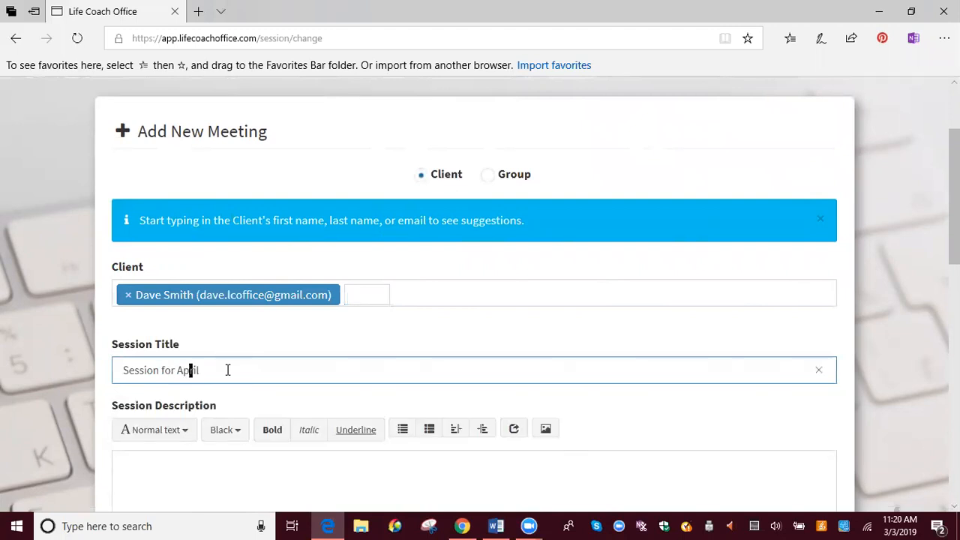
key(Left)
key(Left)
text(Monthly)
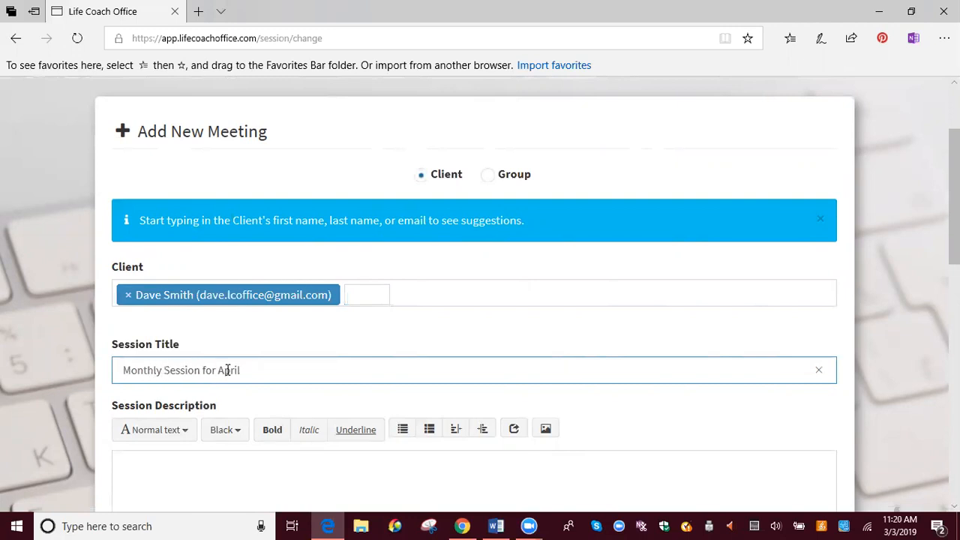
- Write a session description greeting the client by first name, followed by "I'm sending over the meeting request for April. I look forward to it!"
scroll(165, 392, down, 3)
click(147, 222)
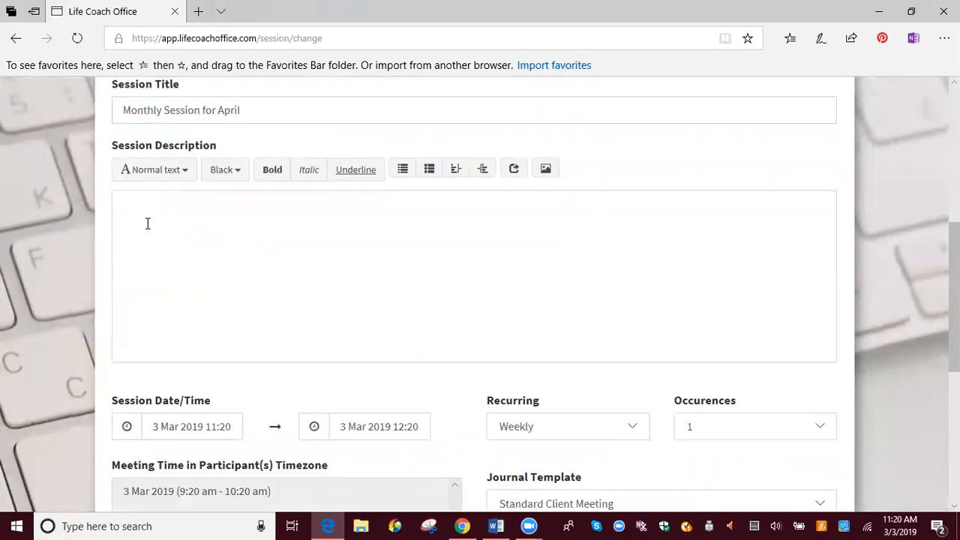
text(Hi Dave -)
key(Return)
key(Return)
text(I'm sending over the m)
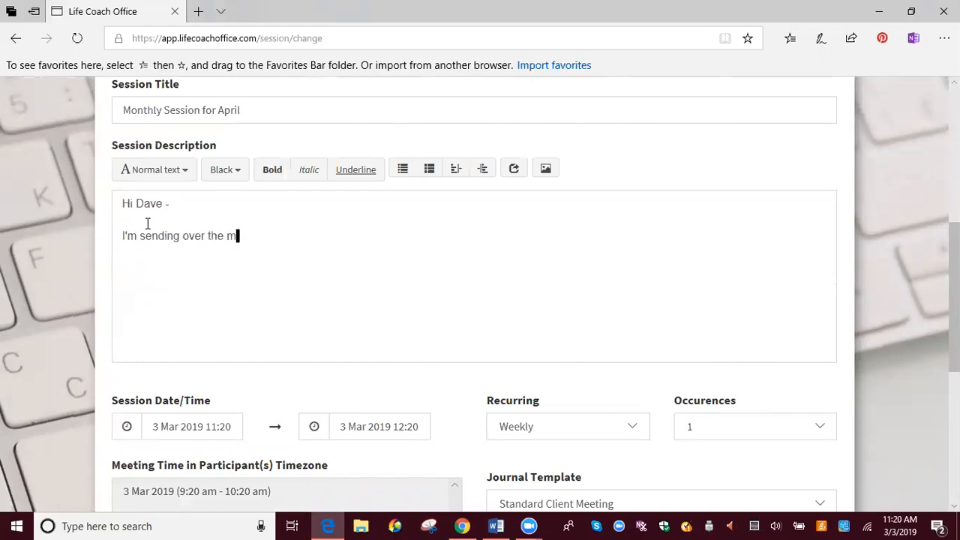
text(eeting requet)
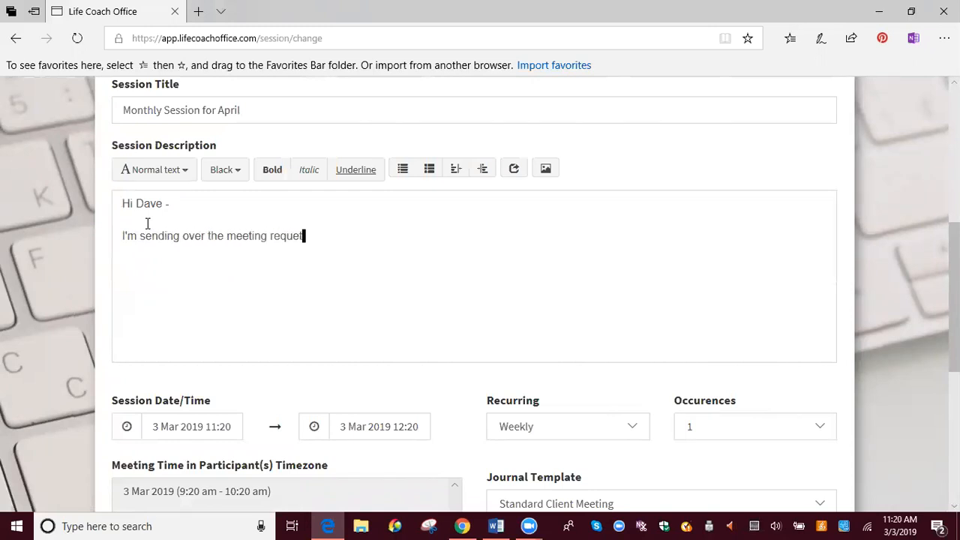
key(BackSpace)
text(st for April.  I look orward)
key(BackSpace)
key(BackSpace)
key(BackSpace)
key(BackSpace)
key(BackSpace)
key(BackSpace)
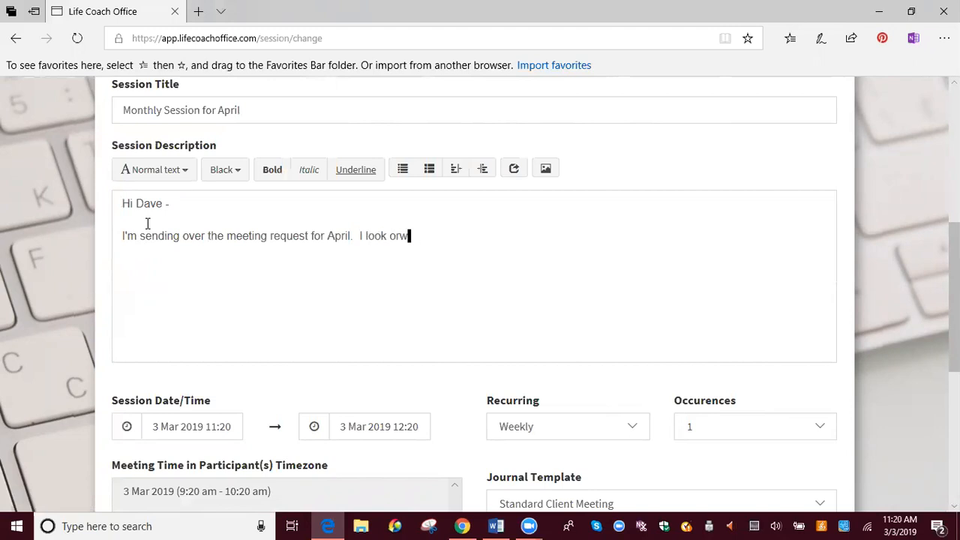
text(forward to it!)
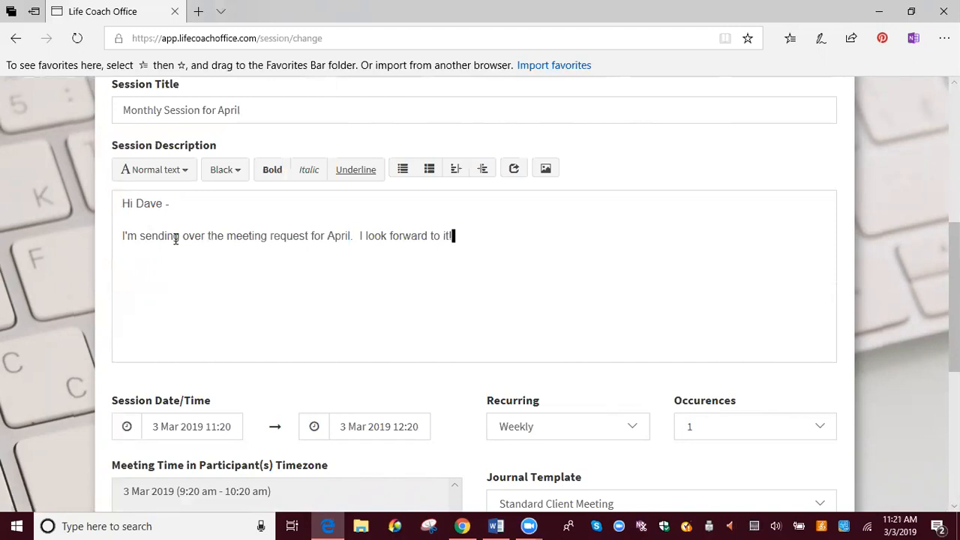
- Set the session's start date and time to 24 April 2019 at 5:00 PM
scroll(175, 239, down, 5)
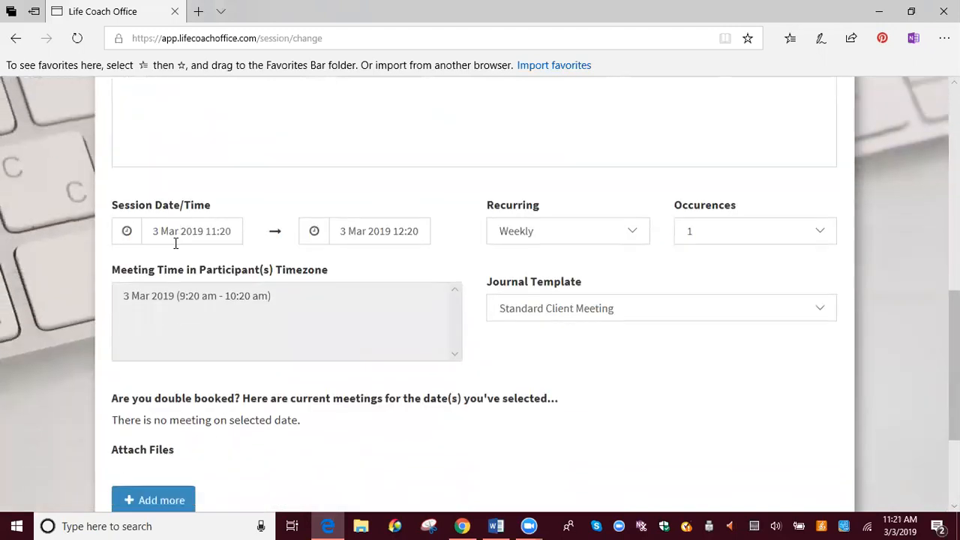
click(165, 231)
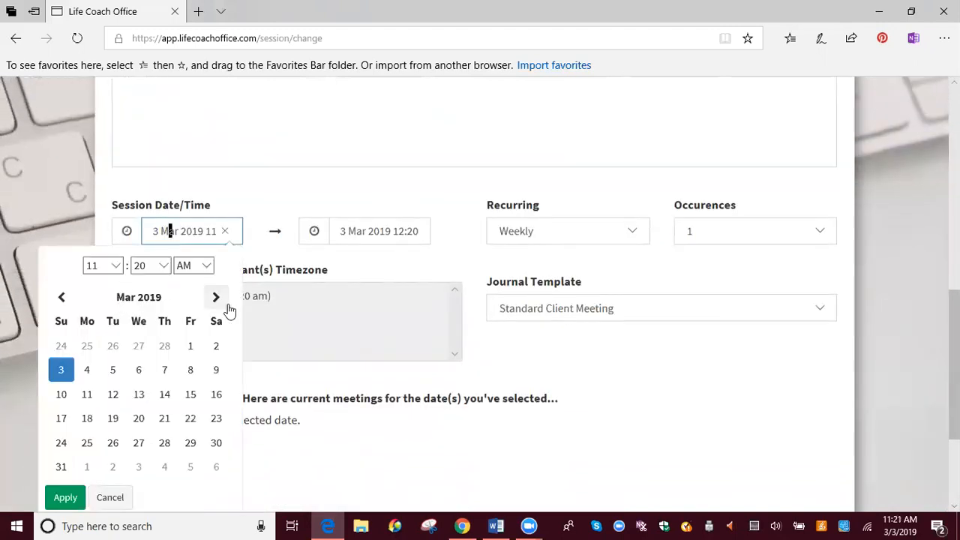
click(216, 298)
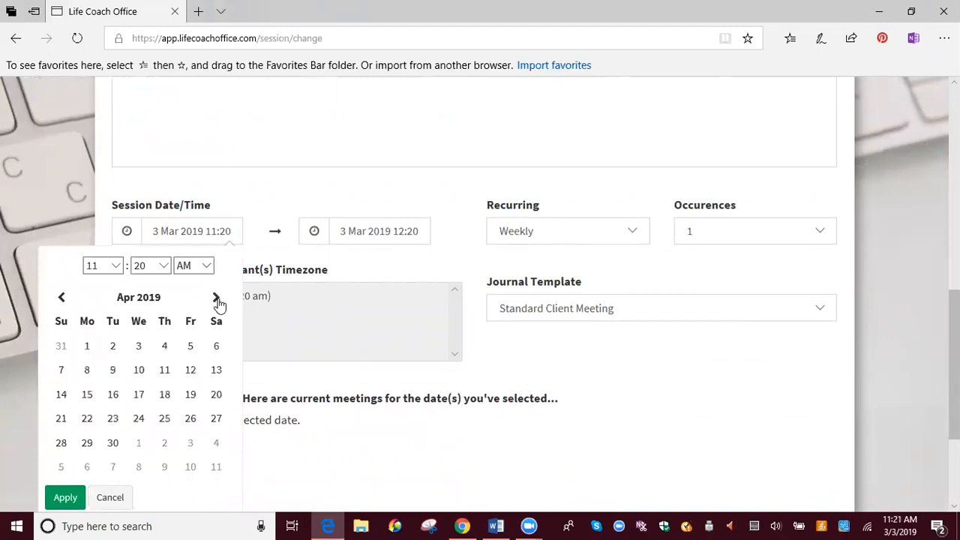
click(139, 420)
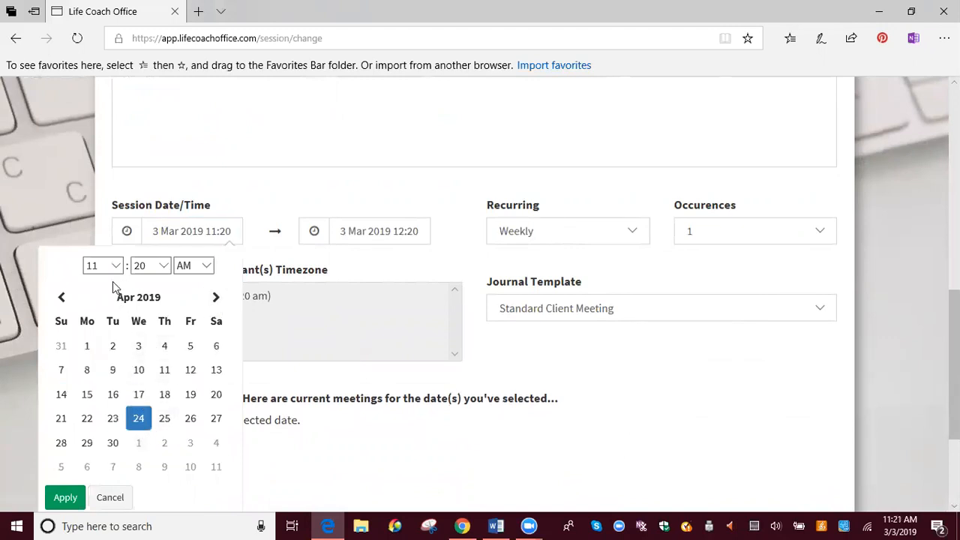
click(113, 268)
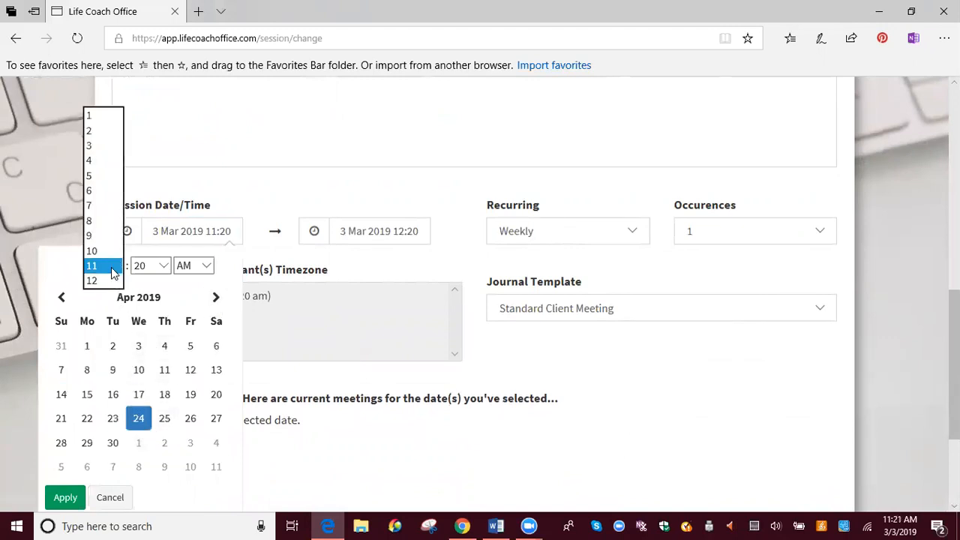
click(96, 180)
click(165, 267)
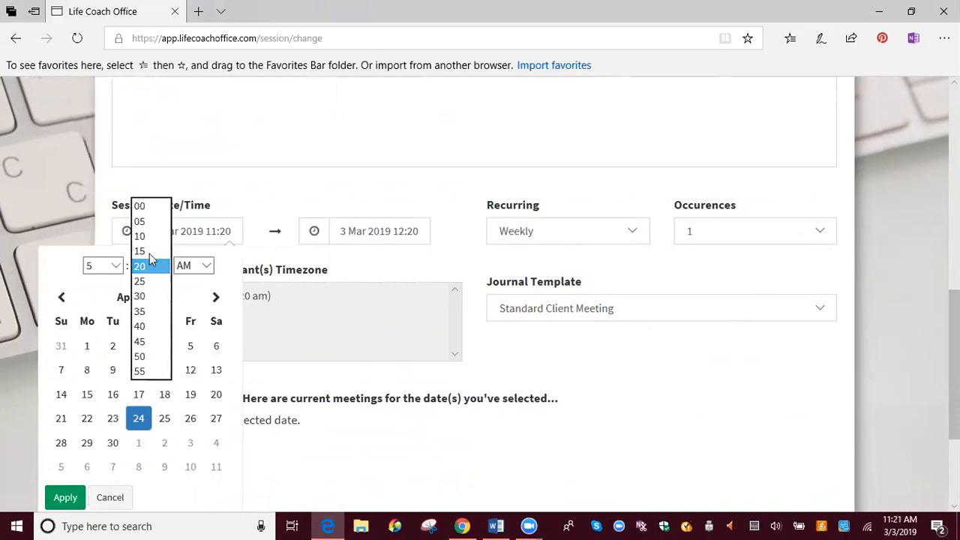
click(140, 206)
click(207, 269)
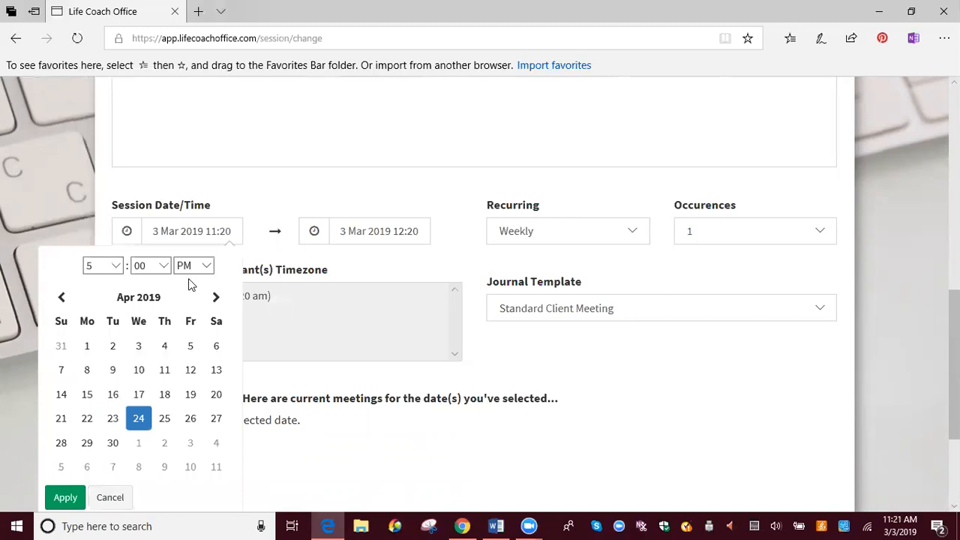
click(355, 267)
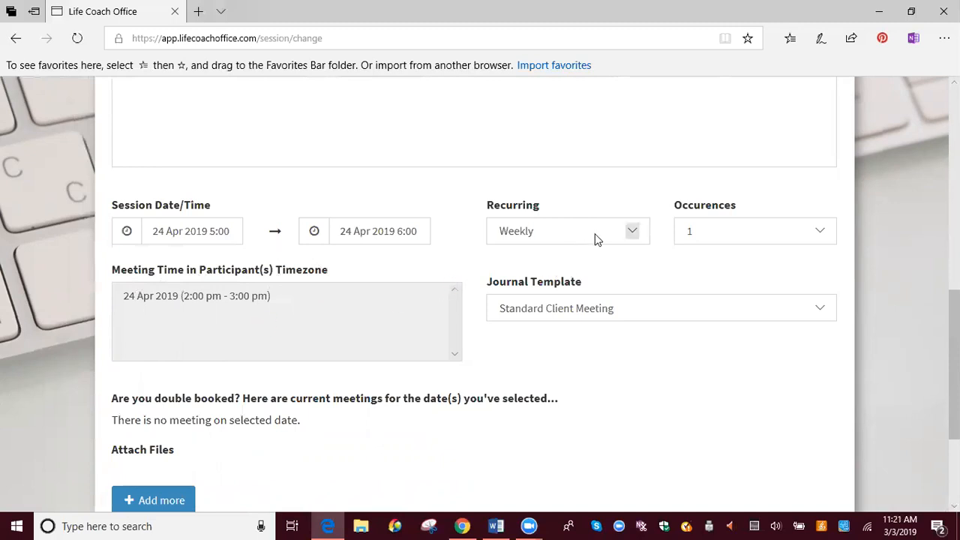
- Check the recurrence options, leaving Weekly selected, and choose Standard Client Meeting as the journal template
click(638, 236)
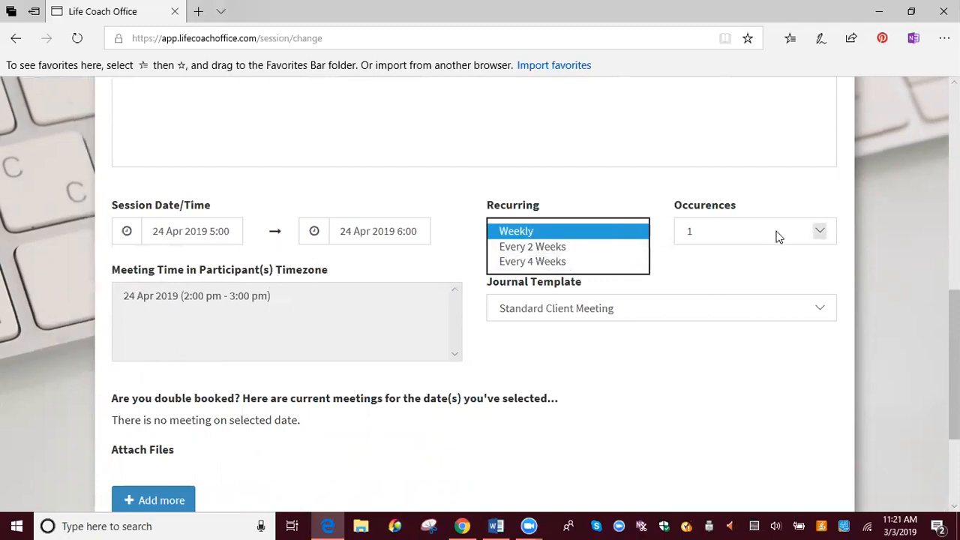
click(728, 271)
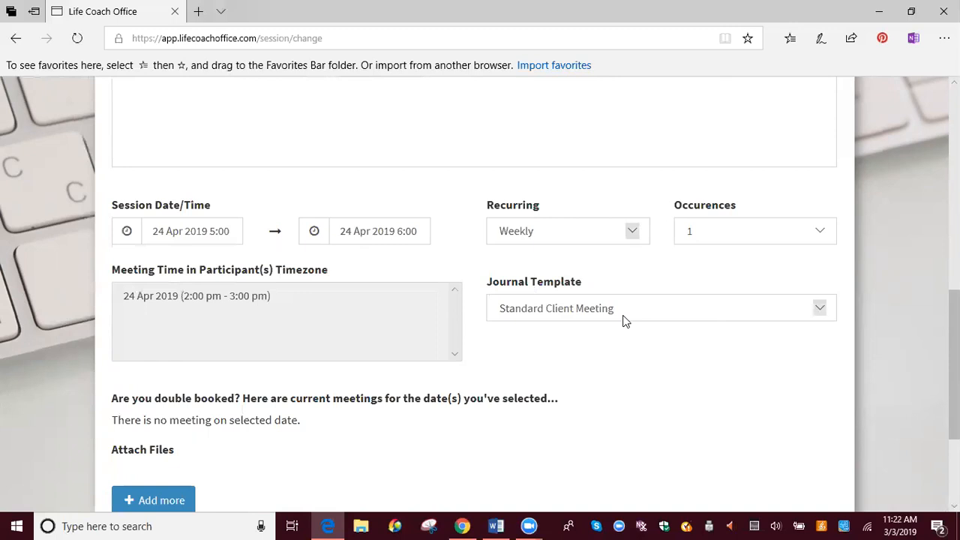
click(819, 311)
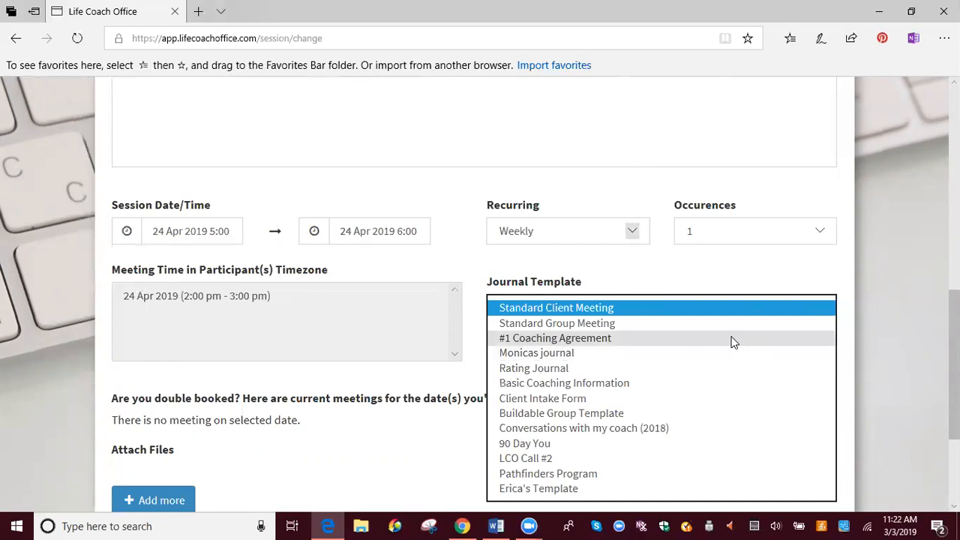
click(567, 312)
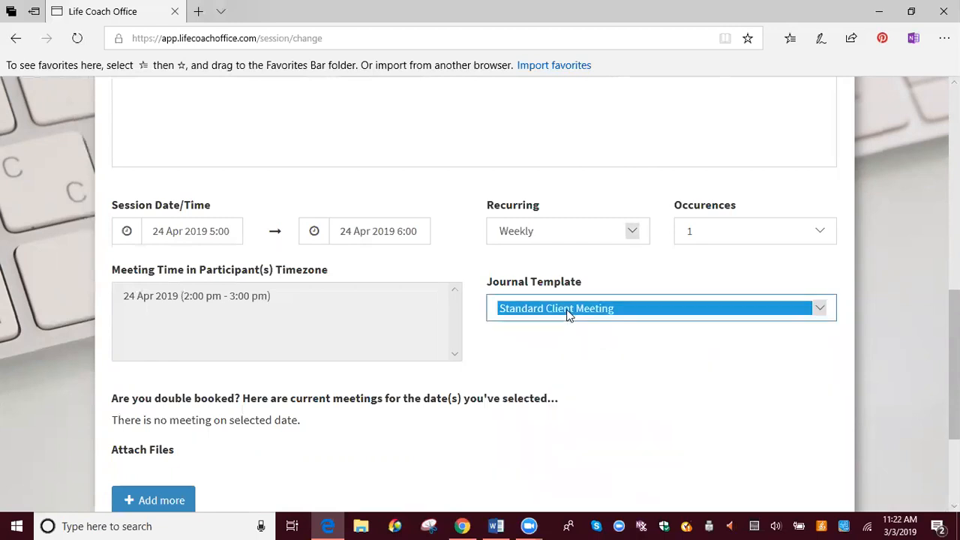
- Attach the file joblog.docx from the Career Management folder to the meeting
scroll(660, 367, down, 3)
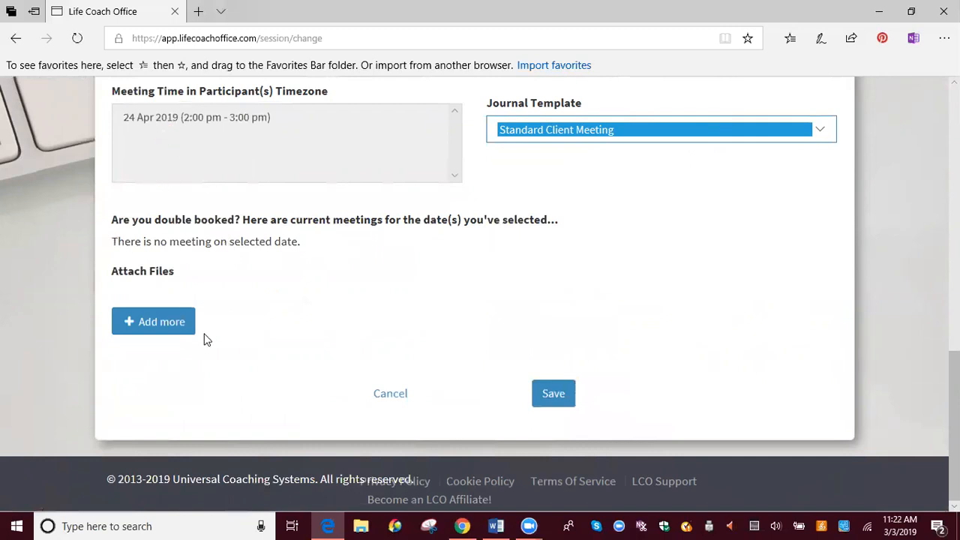
click(155, 324)
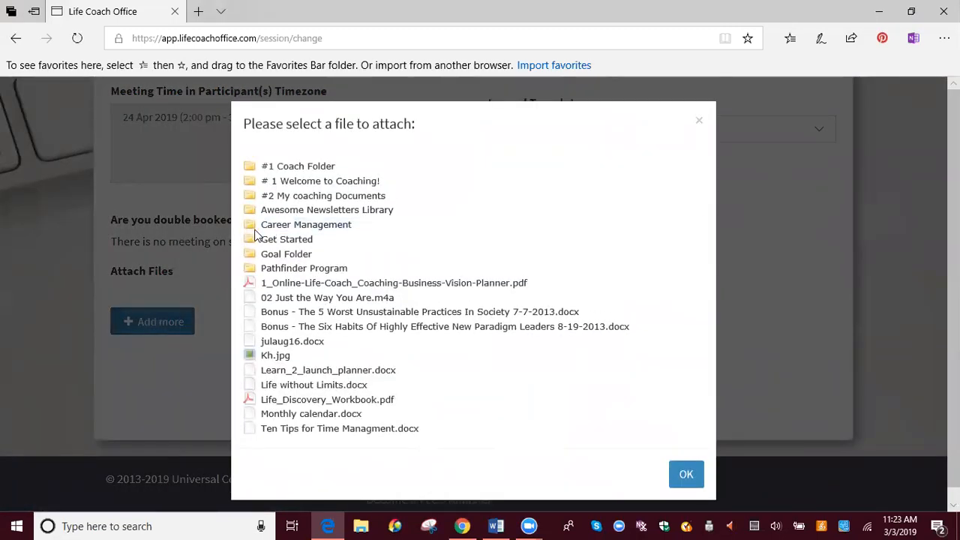
click(286, 227)
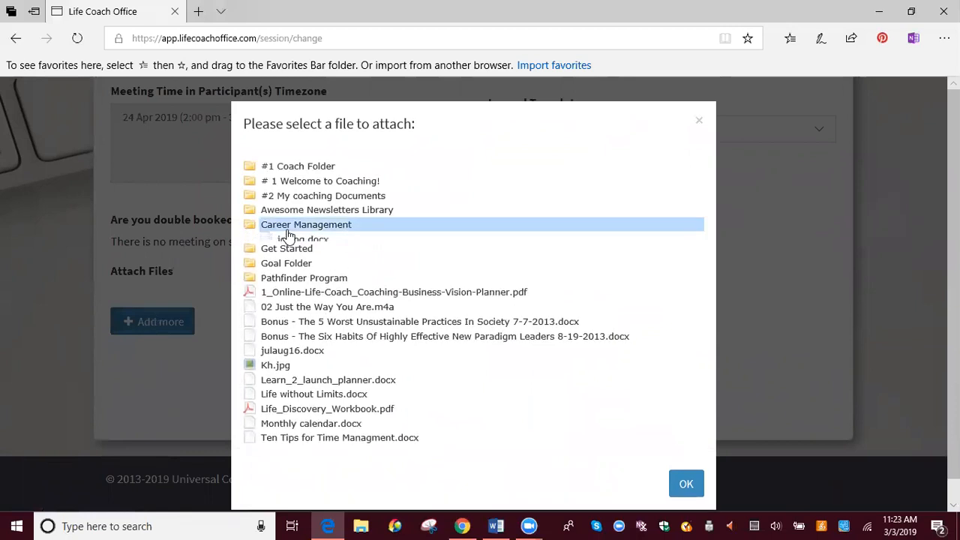
double_click(285, 240)
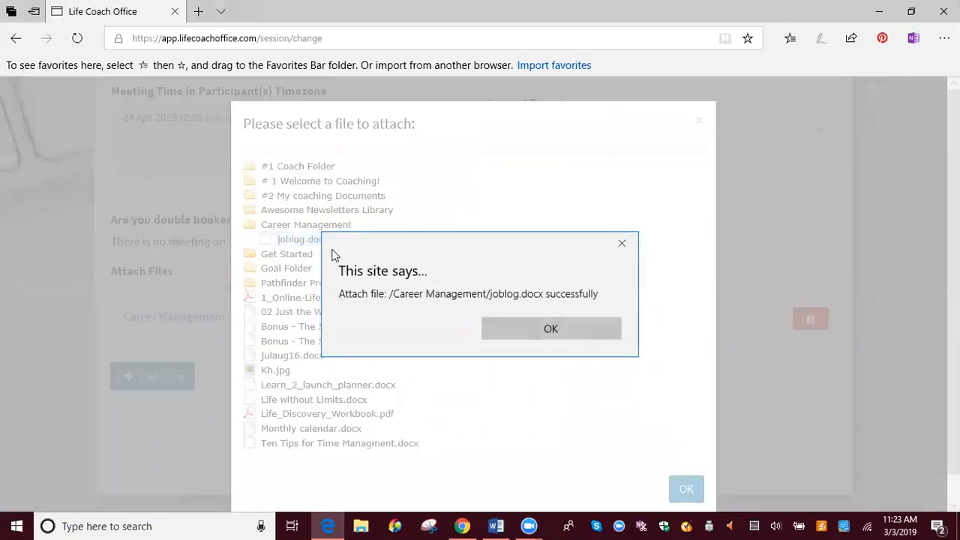
- Acknowledge the joblog.docx attachment and close the file selection
click(550, 332)
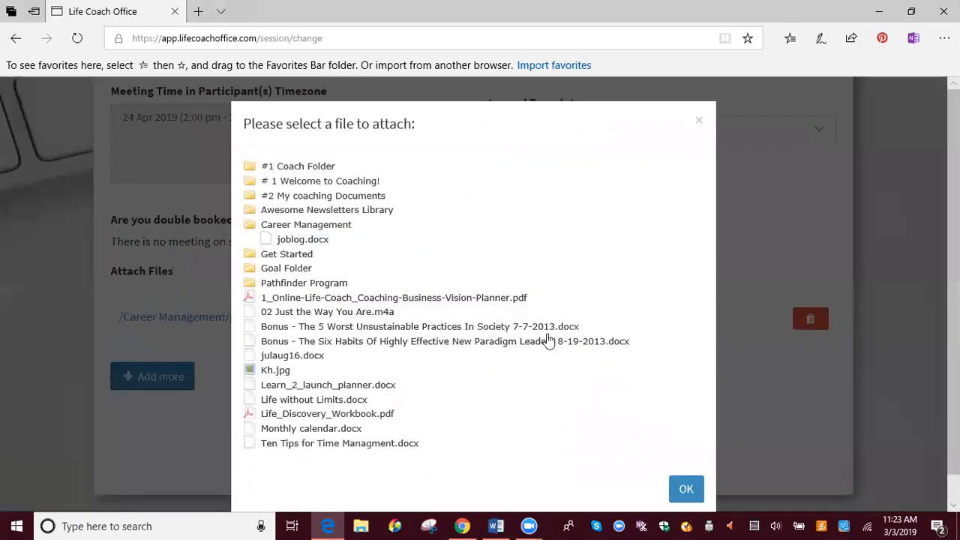
click(686, 491)
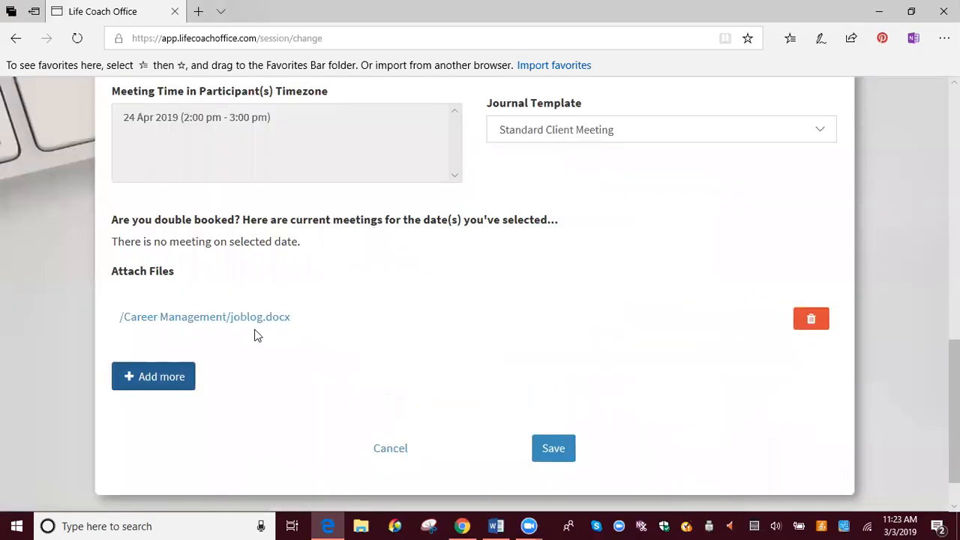
- Review the new meeting's details, save the meeting and choose to notify the client
scroll(655, 311, up, 10)
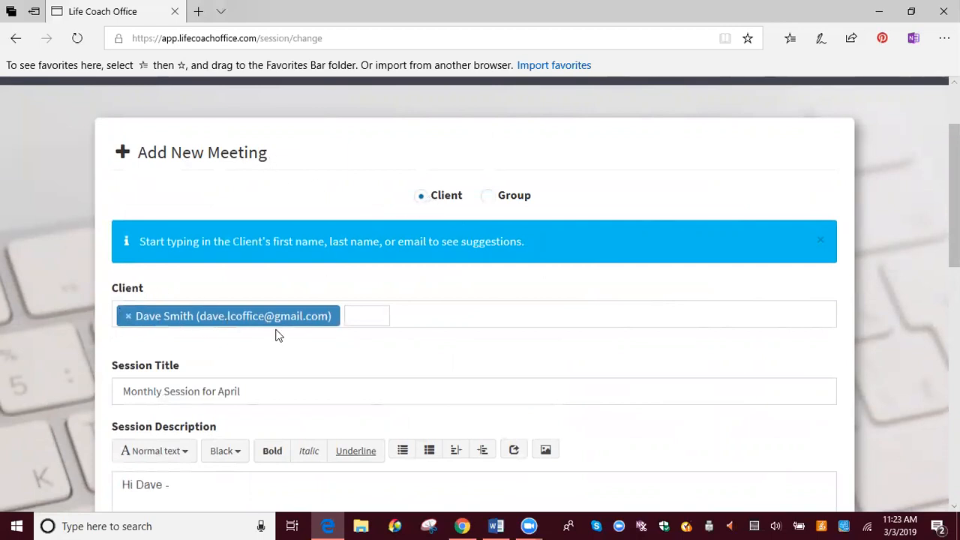
scroll(389, 321, down, 1)
scroll(389, 321, down, 2)
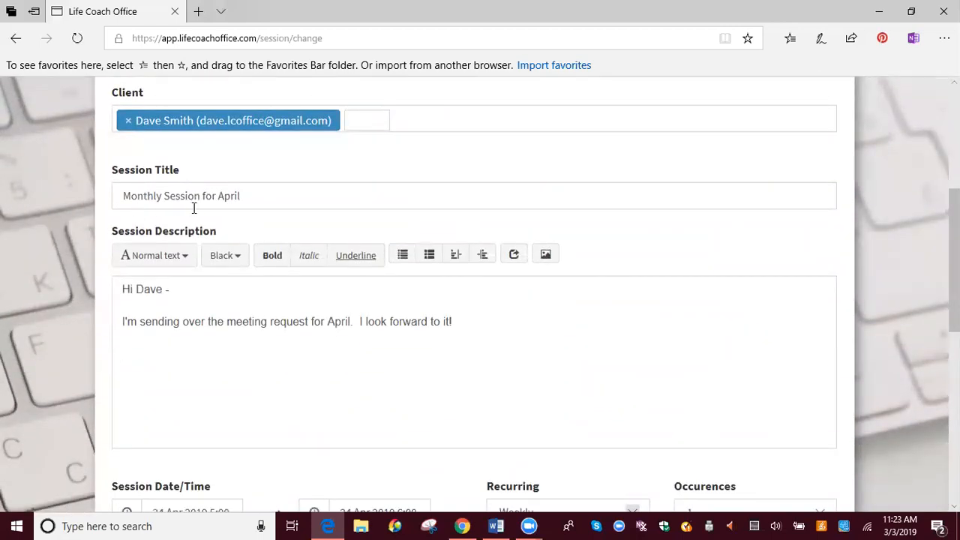
scroll(234, 213, down, 2)
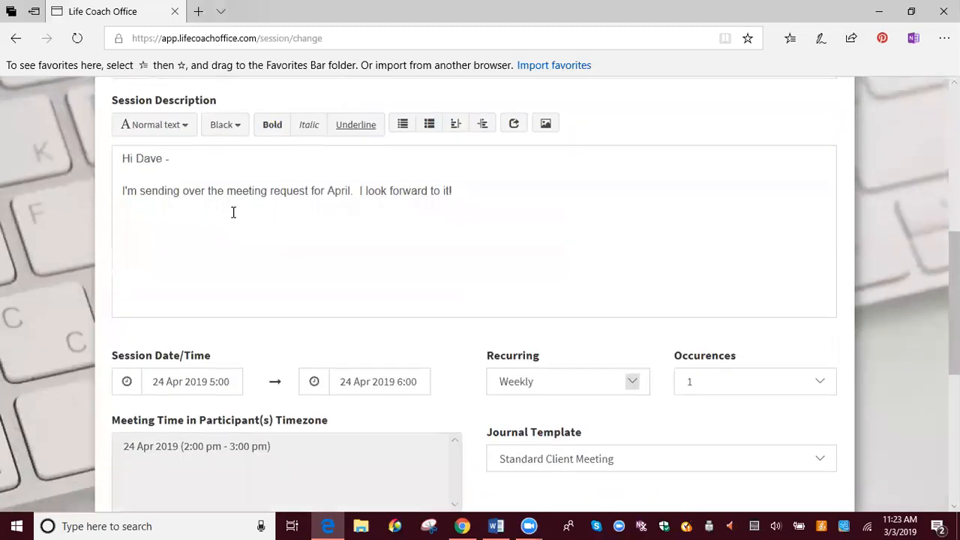
scroll(549, 220, down, 2)
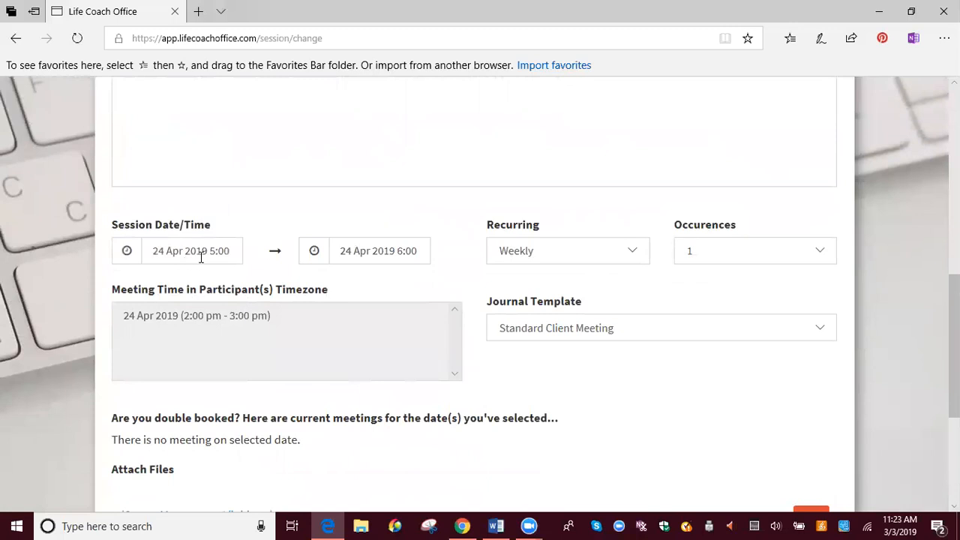
scroll(320, 305, down, 1)
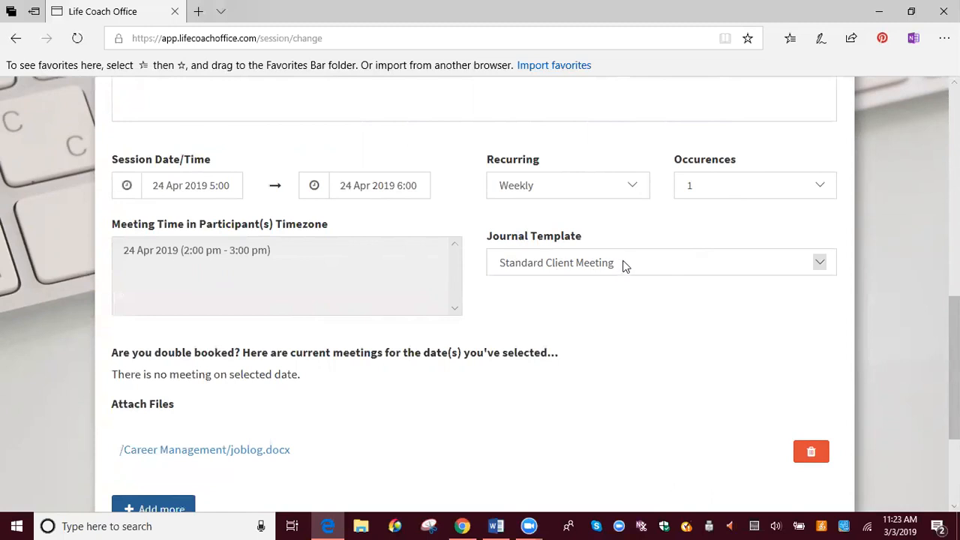
scroll(627, 291, down, 2)
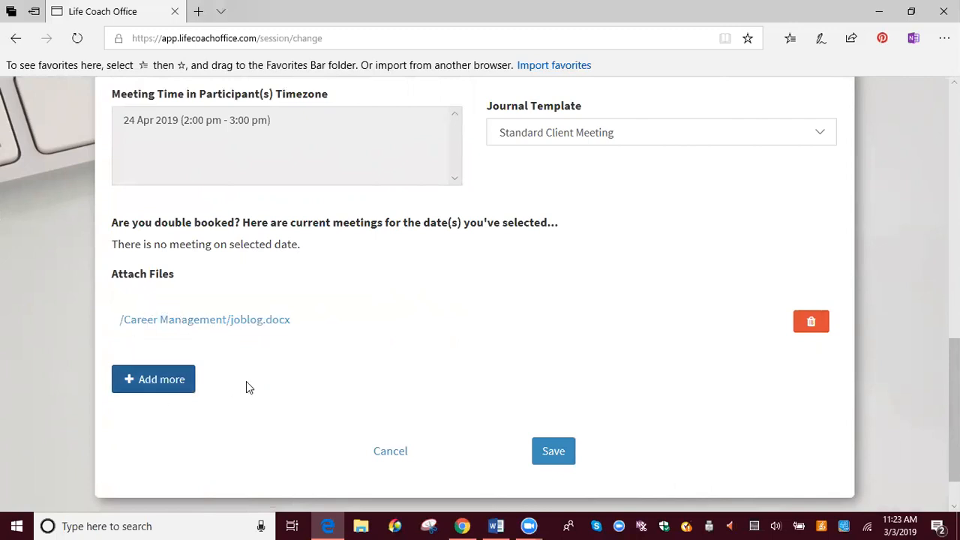
click(553, 454)
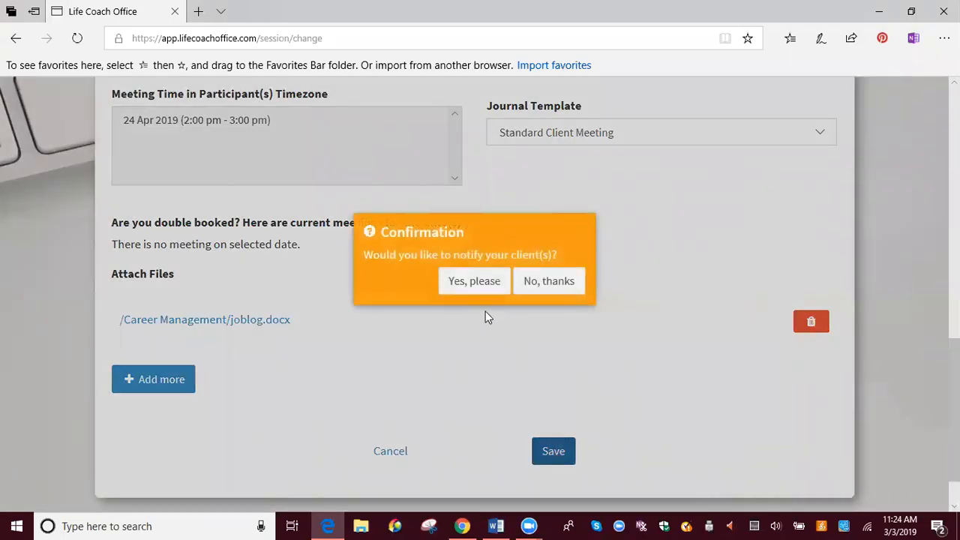
click(469, 281)
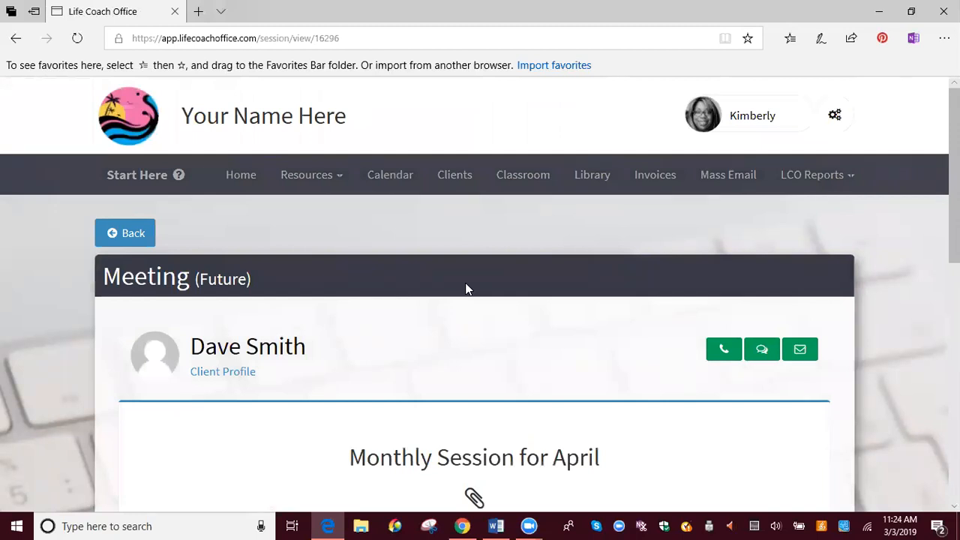
- Switch to the client's Gmail in Chrome and read the new session invitation for April, including its trimmed content
click(462, 525)
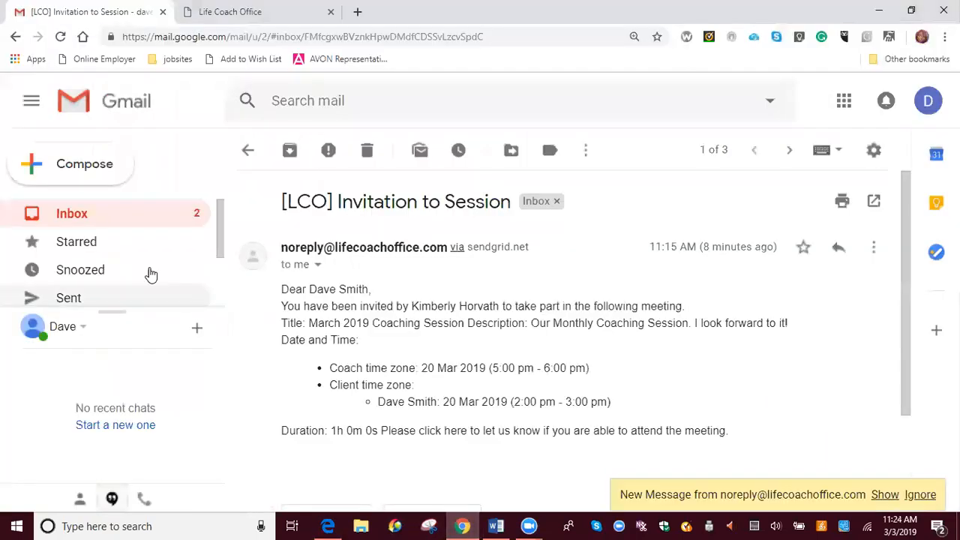
click(63, 215)
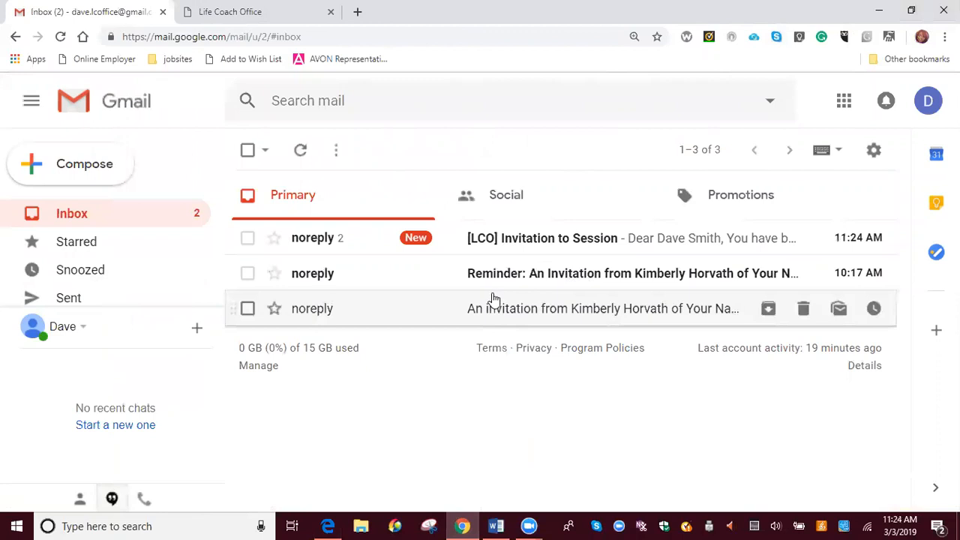
click(318, 239)
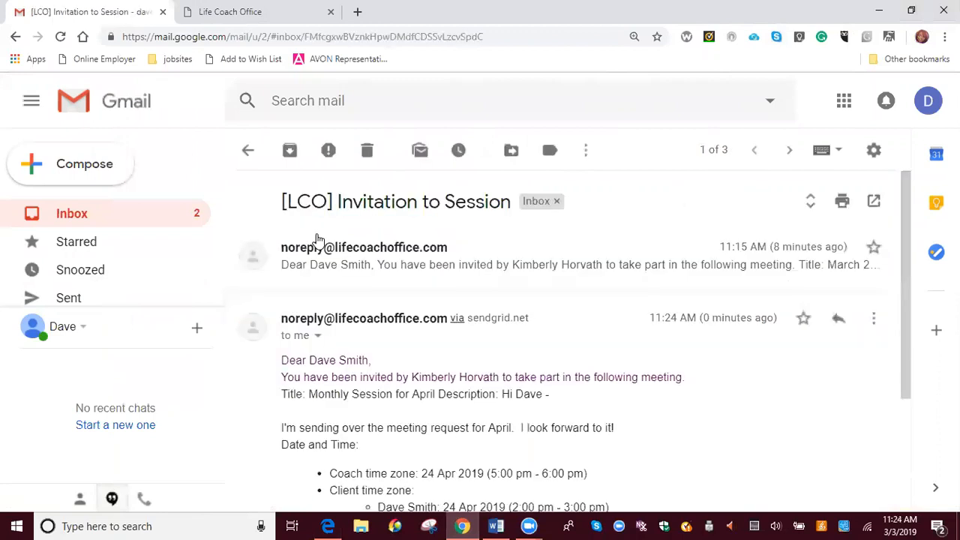
scroll(552, 327, down, 2)
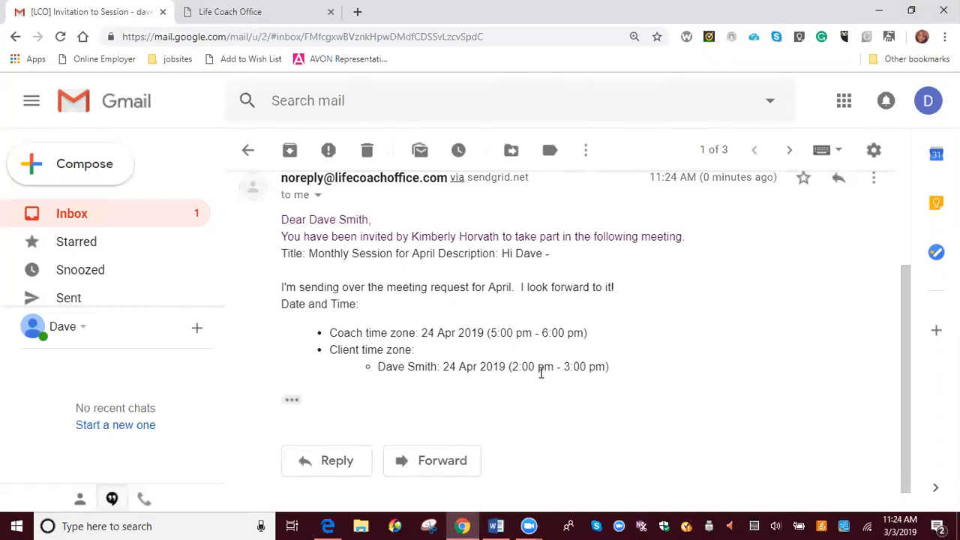
scroll(559, 289, down, 1)
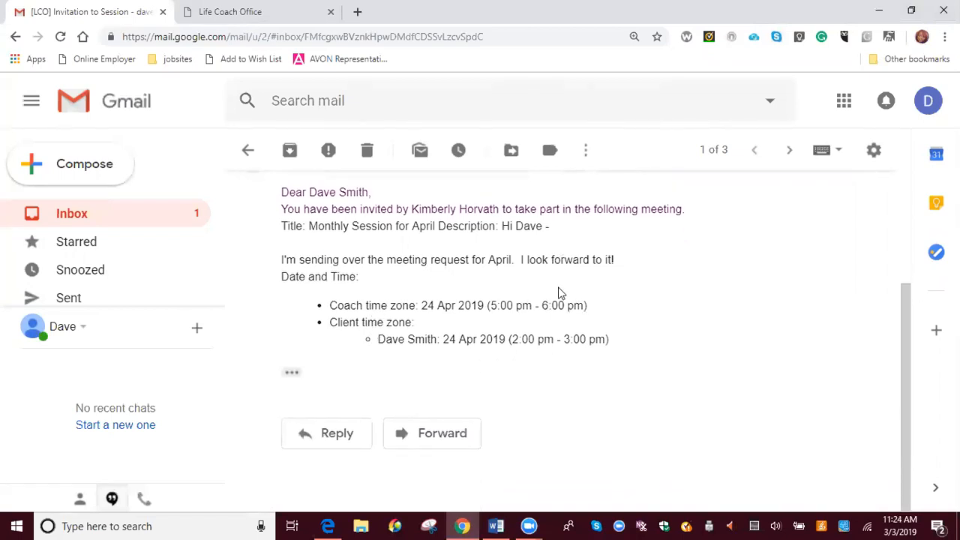
click(292, 372)
scroll(563, 379, down, 2)
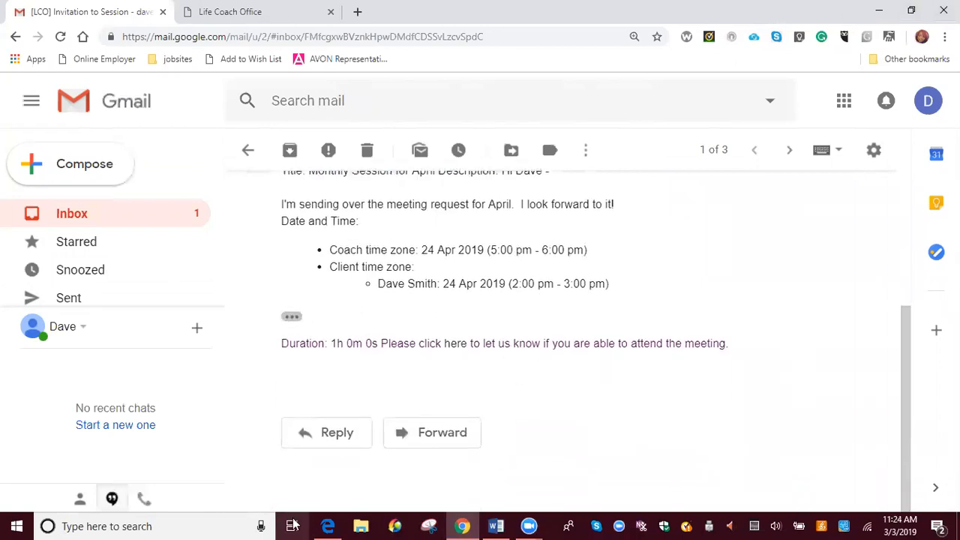
- Return to Life Coach Office in Edge and examine the saved meeting's description, participant time zone, attendance and attached file
click(328, 526)
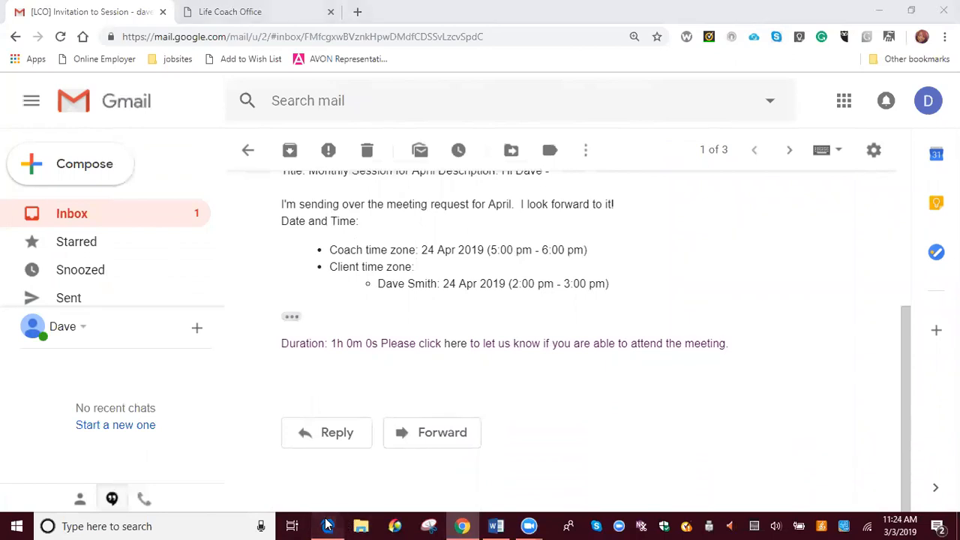
scroll(289, 493, down, 3)
scroll(529, 328, up, 1)
scroll(534, 322, down, 1)
scroll(534, 323, up, 1)
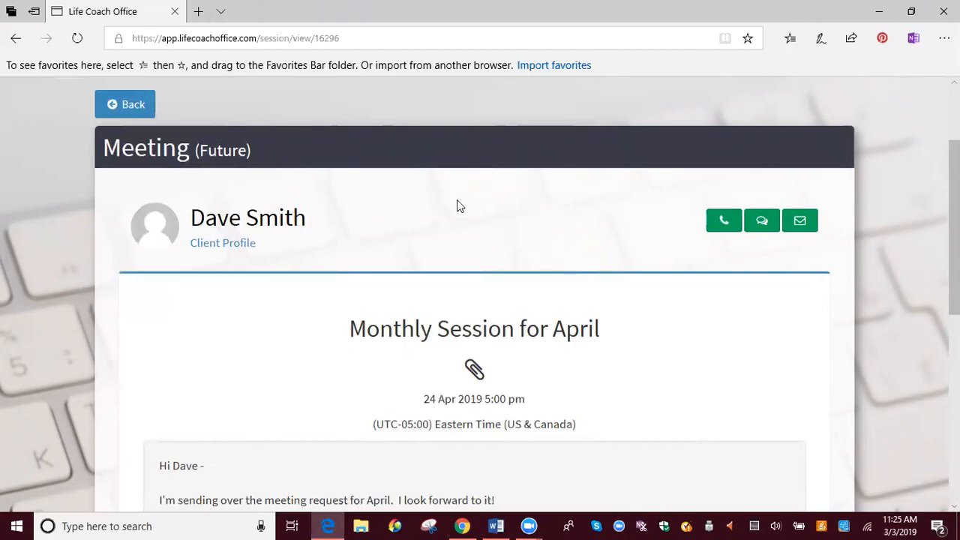
scroll(465, 195, down, 2)
scroll(345, 341, up, 1)
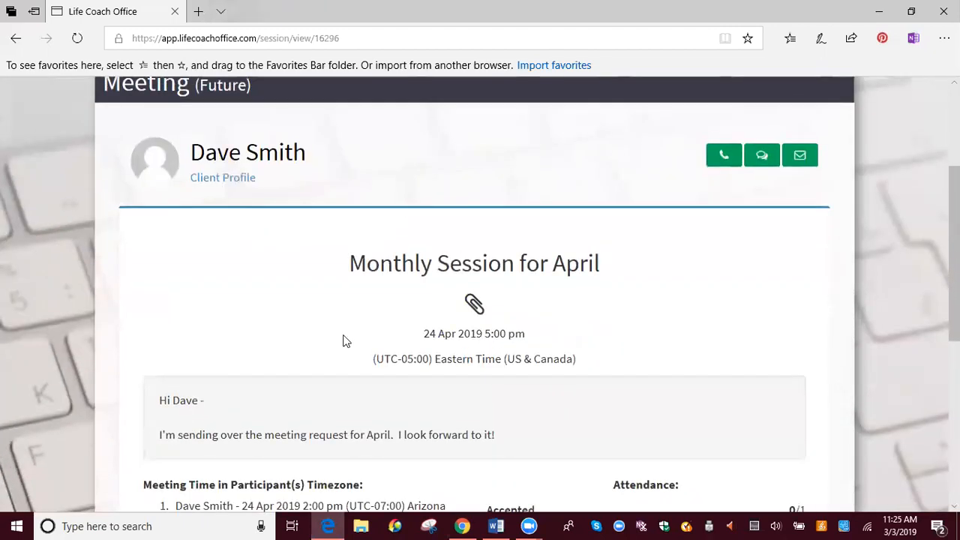
scroll(555, 221, down, 3)
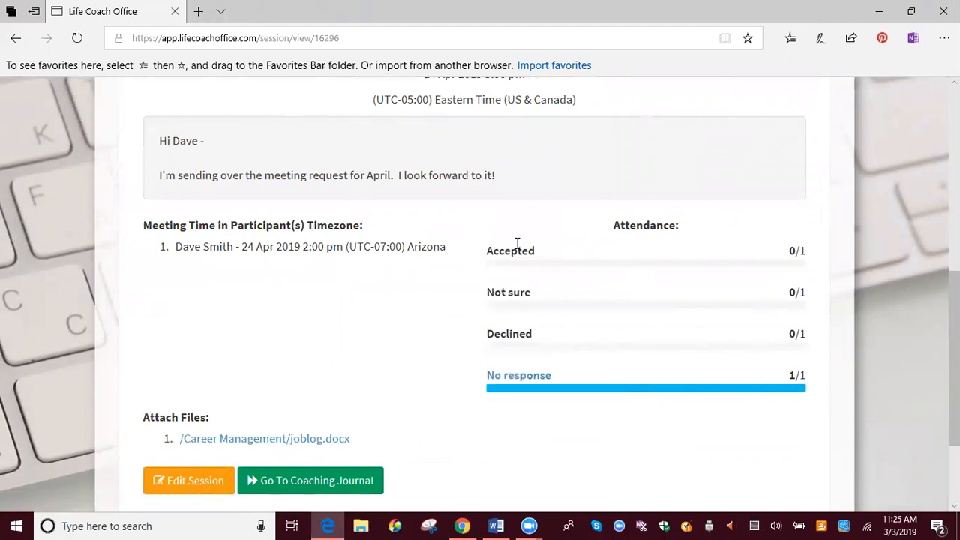
scroll(579, 418, down, 2)
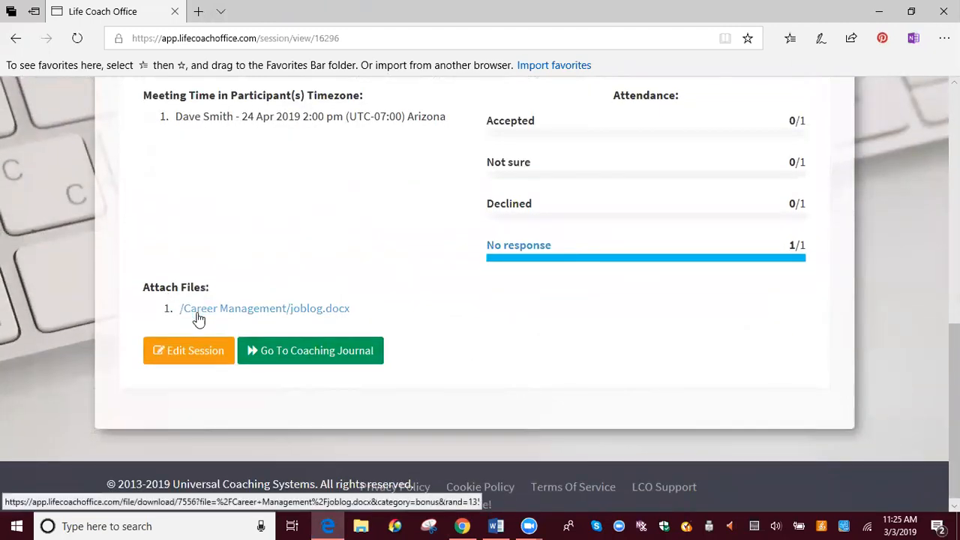
- Open the meeting's coaching journal and look through its sections, from Session Preparation Questions to Private Notes
click(298, 358)
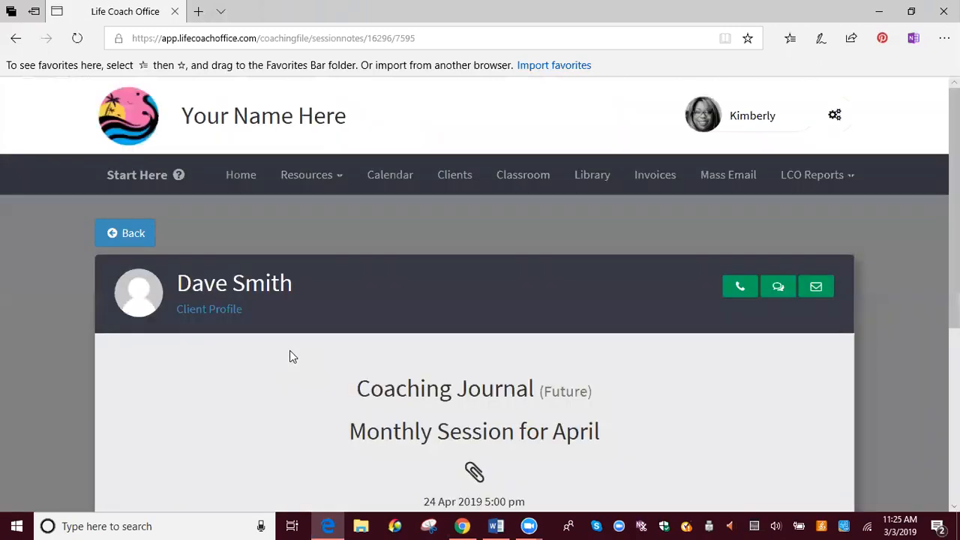
scroll(294, 363, down, 1)
scroll(407, 310, down, 2)
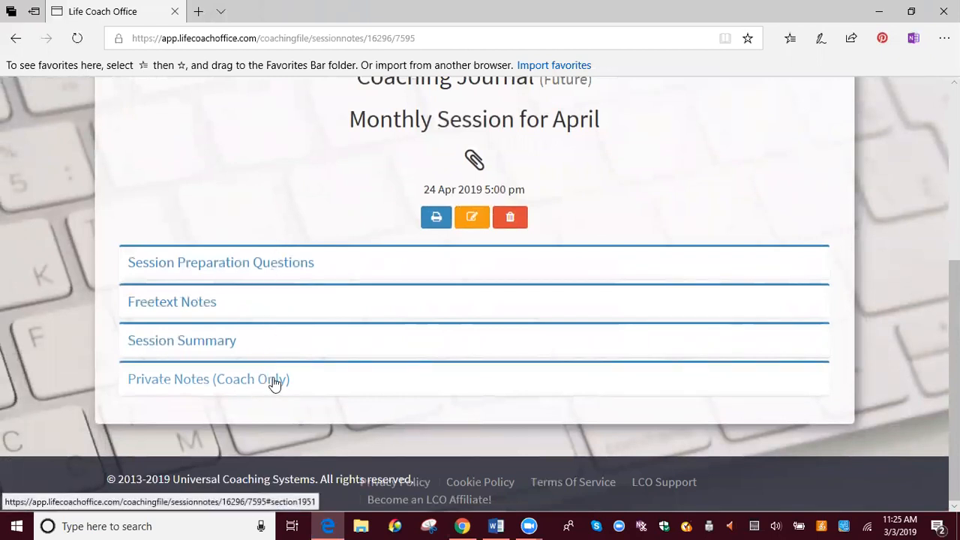
scroll(272, 381, up, 4)
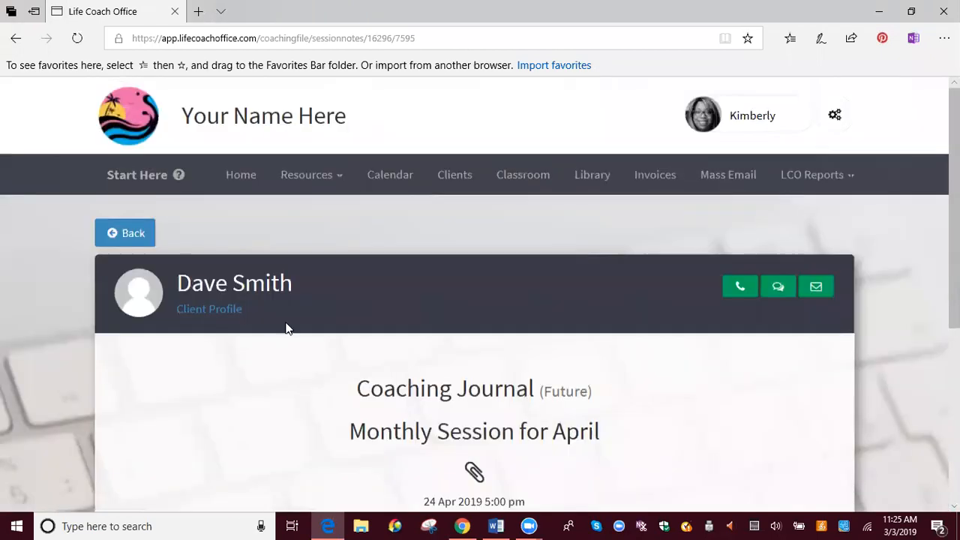
- Show April 2019 in the calendar and check the session entry on the 24th
click(390, 177)
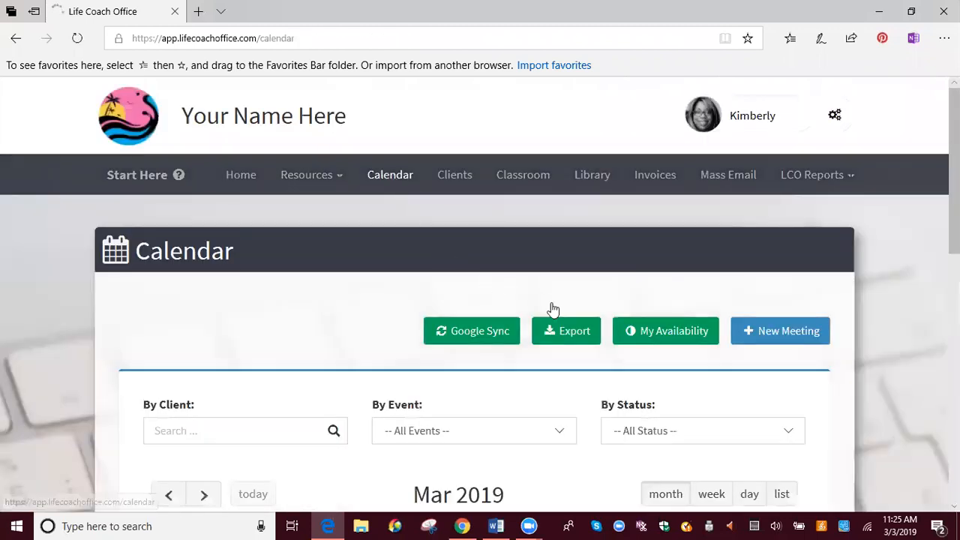
scroll(585, 319, down, 3)
scroll(617, 320, down, 6)
scroll(622, 315, up, 5)
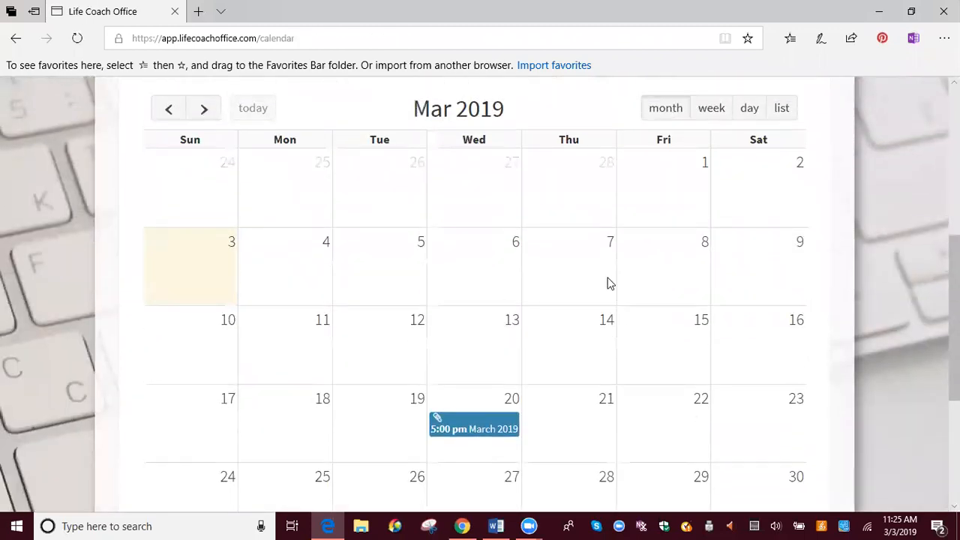
click(204, 240)
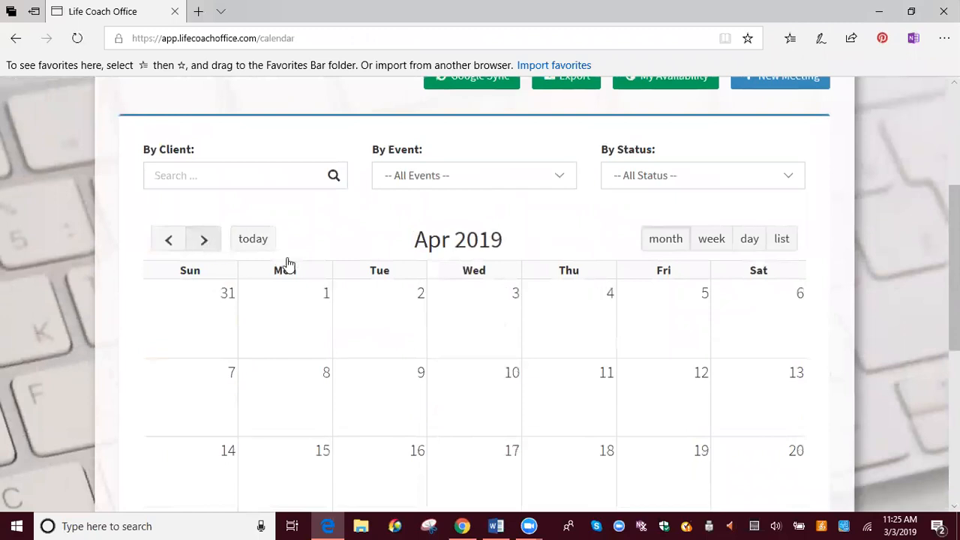
scroll(634, 326, down, 3)
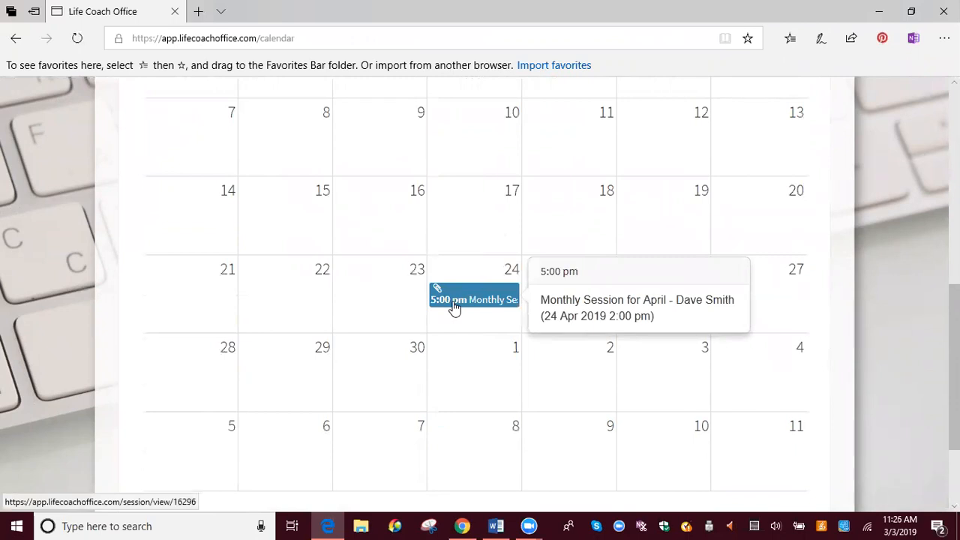
scroll(454, 300, up, 4)
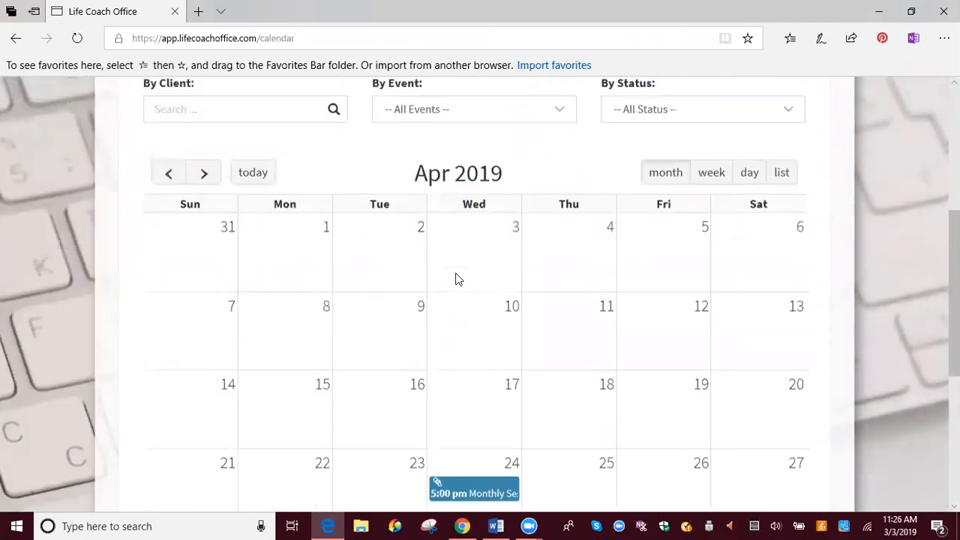
scroll(460, 278, down, 3)
scroll(491, 270, up, 1)
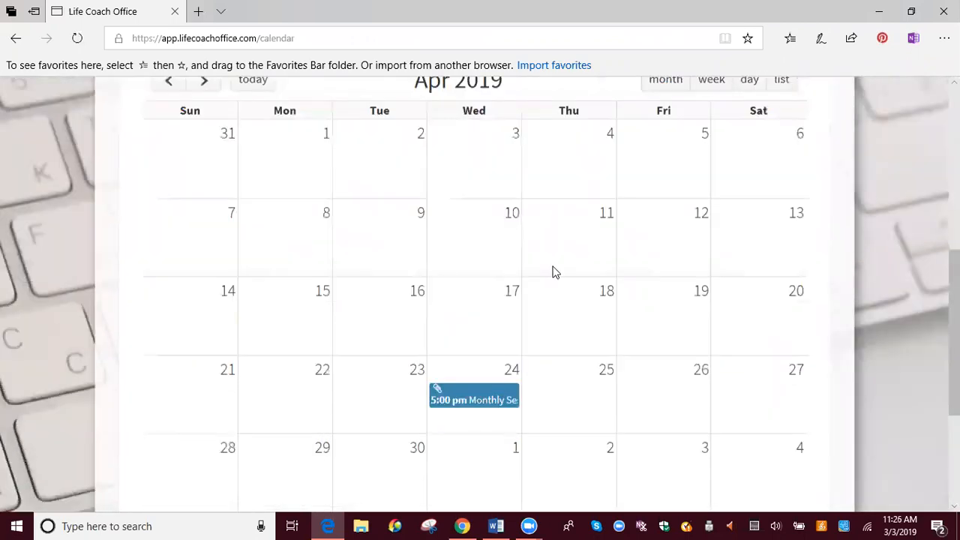
scroll(553, 273, down, 3)
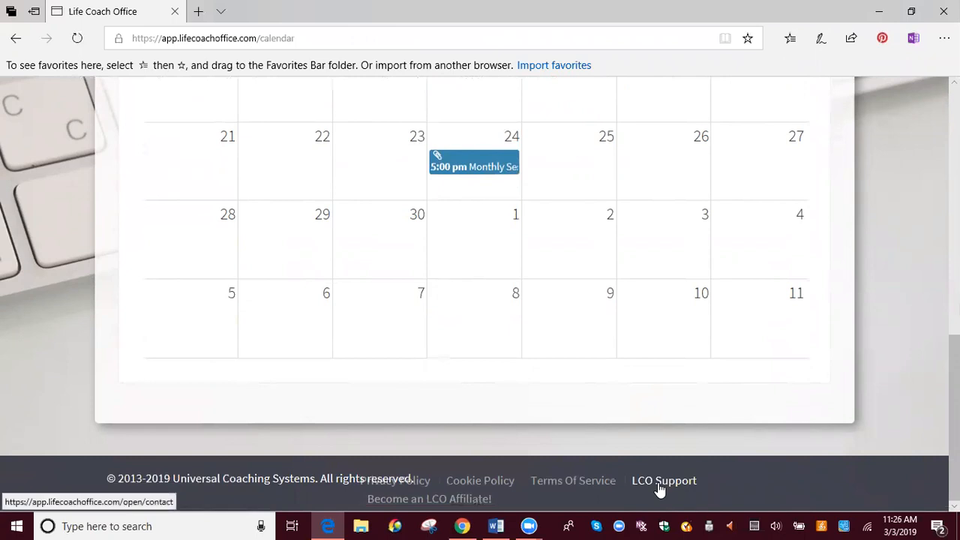
scroll(632, 381, up, 10)
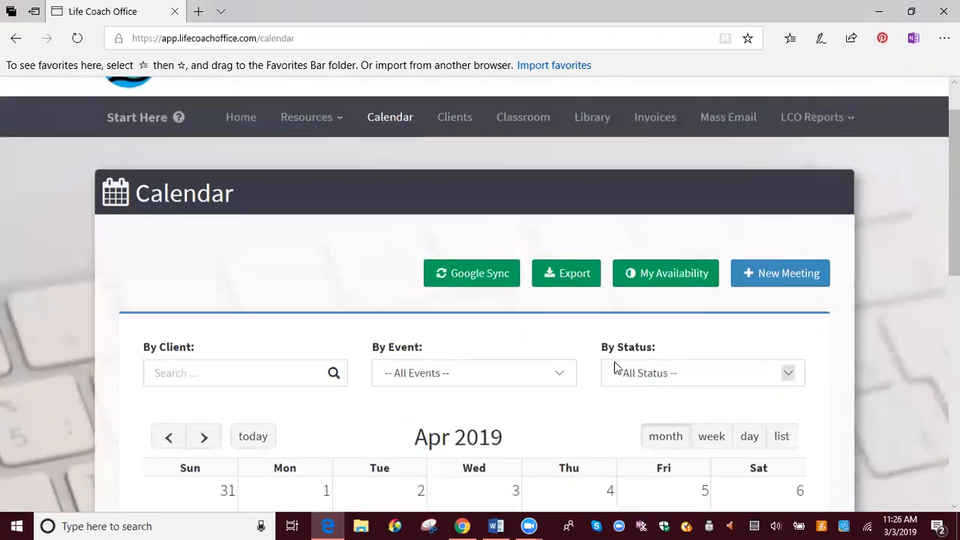